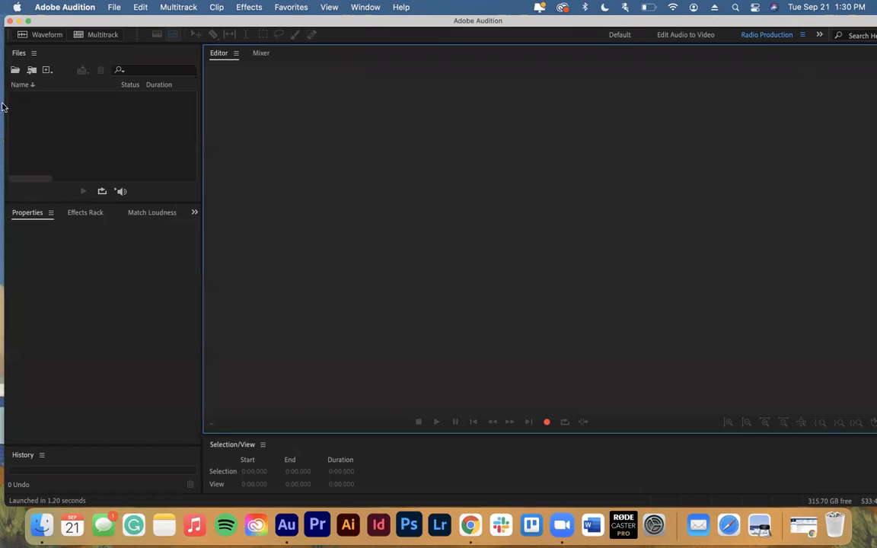
Step: Create a multitrack session named Untitled Session 1 on the Desktop using the Radio VO with Music Ducking template
click(116, 7)
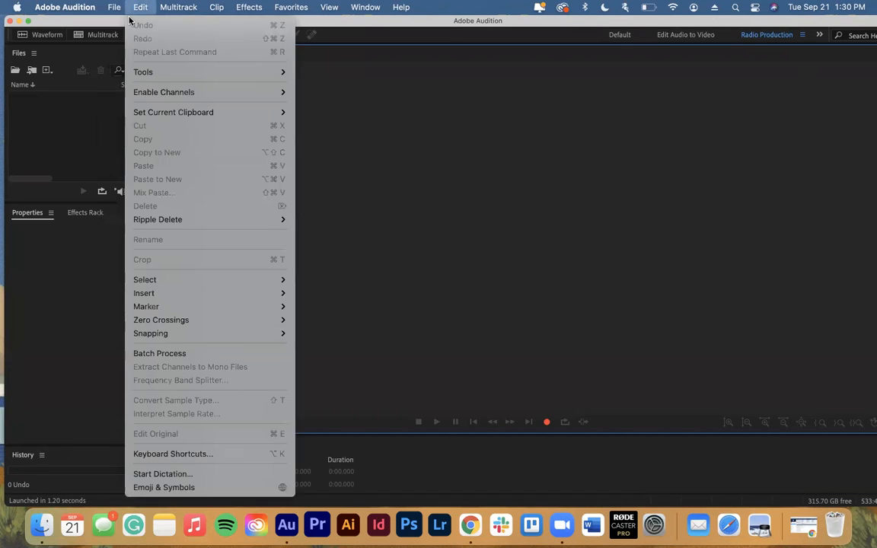
mouse_move(265, 24)
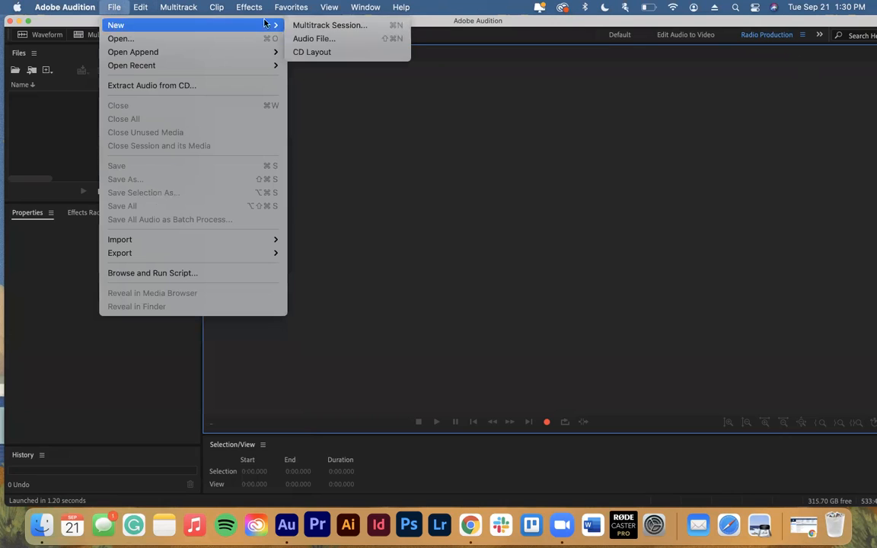
click(354, 25)
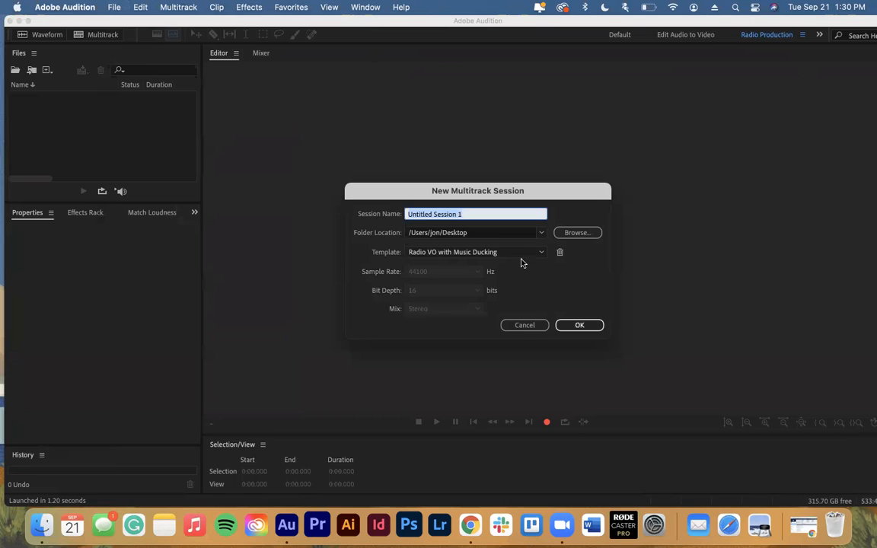
click(462, 215)
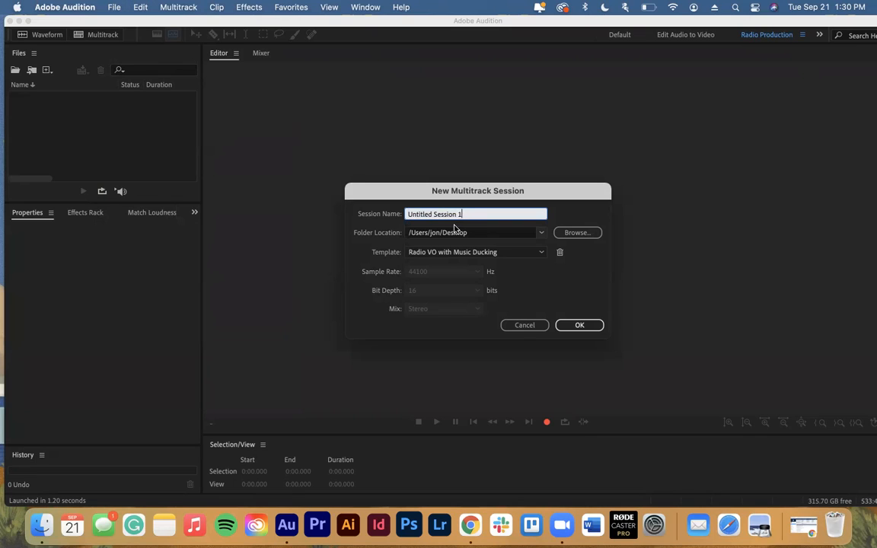
click(373, 234)
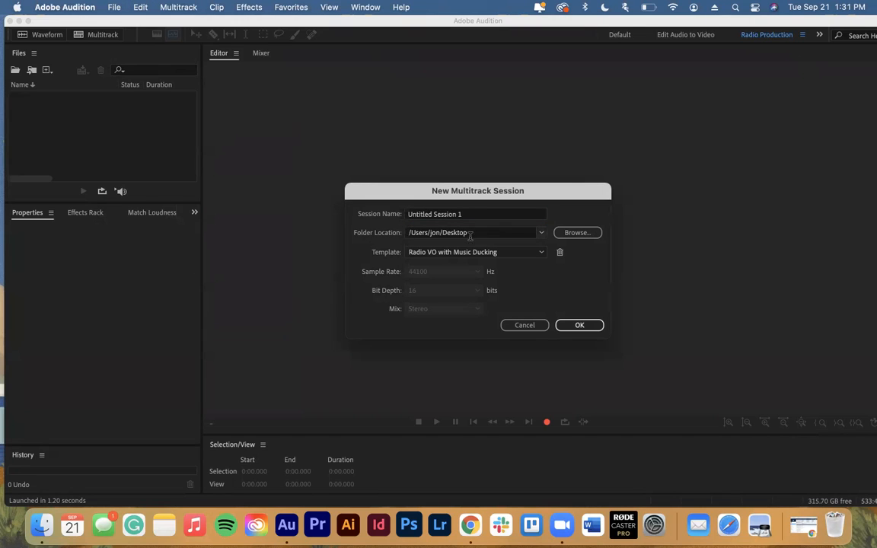
click(540, 255)
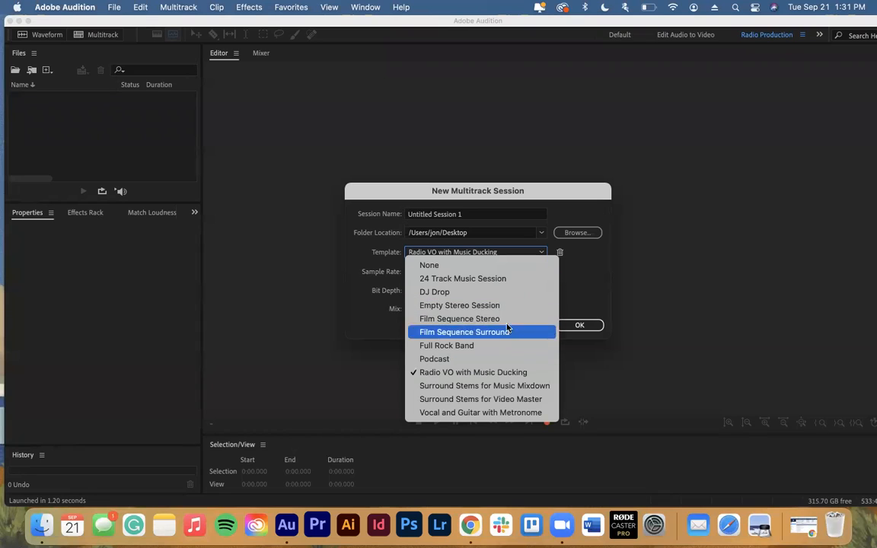
click(515, 371)
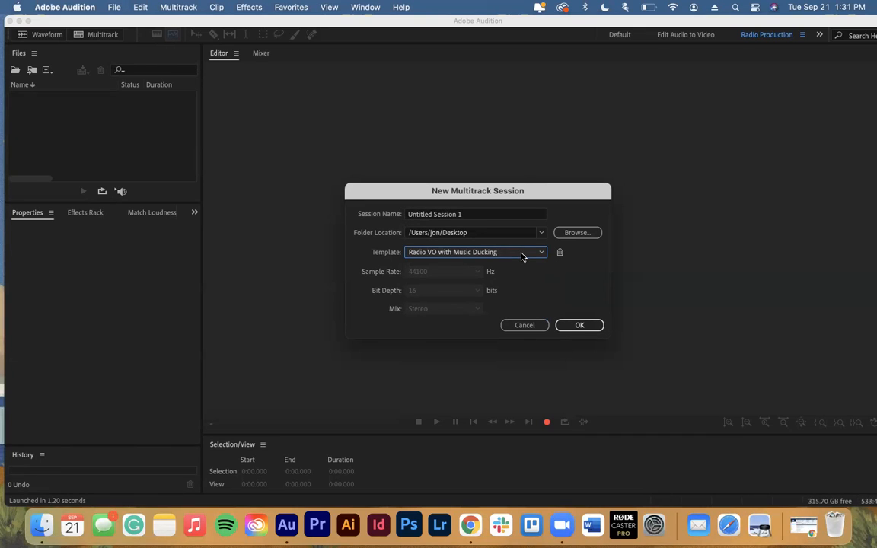
click(583, 325)
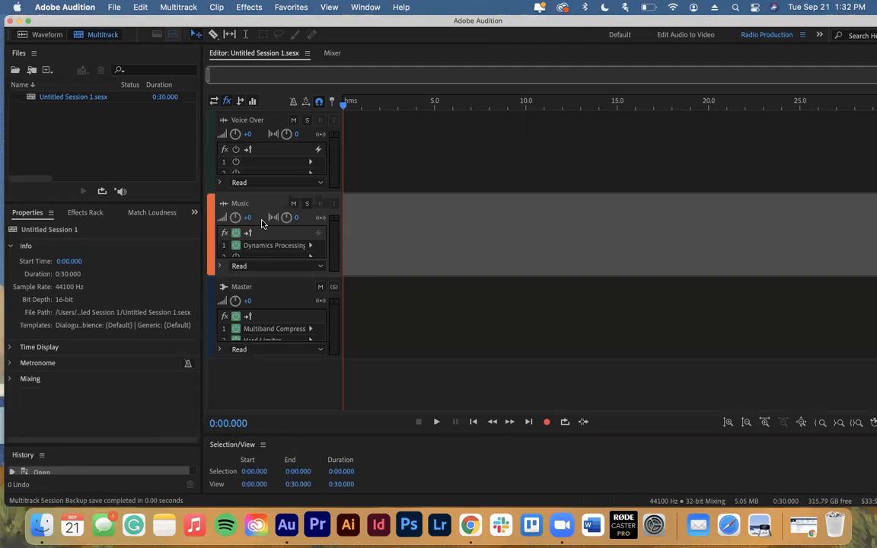
Step: Increase the heights of the Music and Voice Over tracks to expose more effect slots, toggling the Music track's Dynamics Processing off and on
click(280, 277)
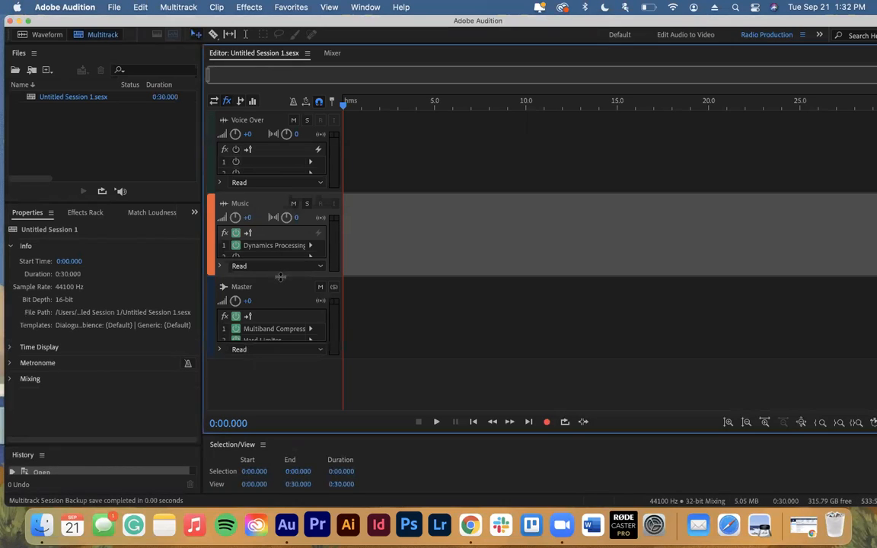
drag(280, 277, 283, 310)
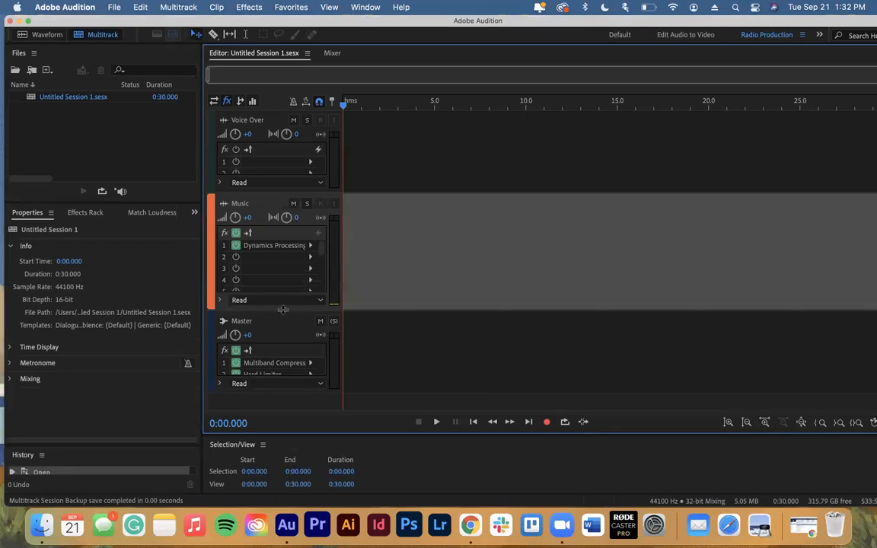
click(236, 246)
click(236, 246)
drag(306, 305, 301, 364)
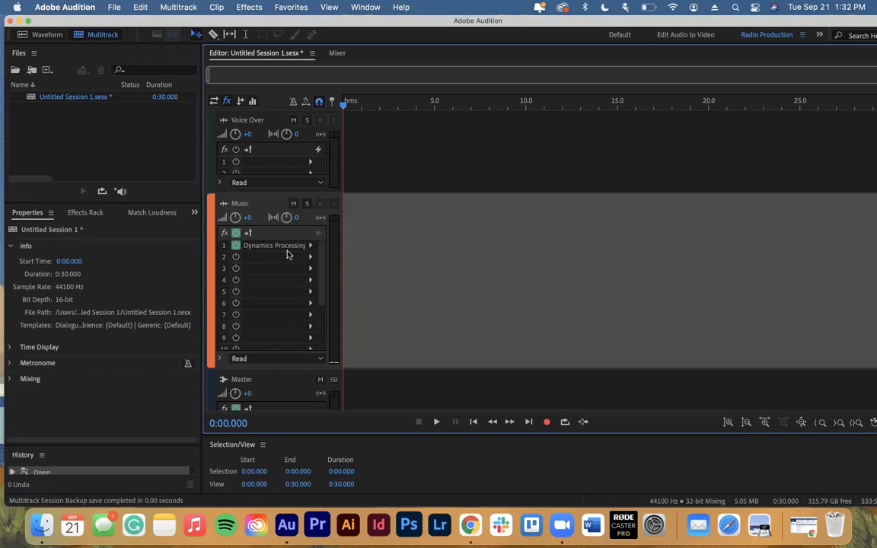
drag(266, 193, 266, 251)
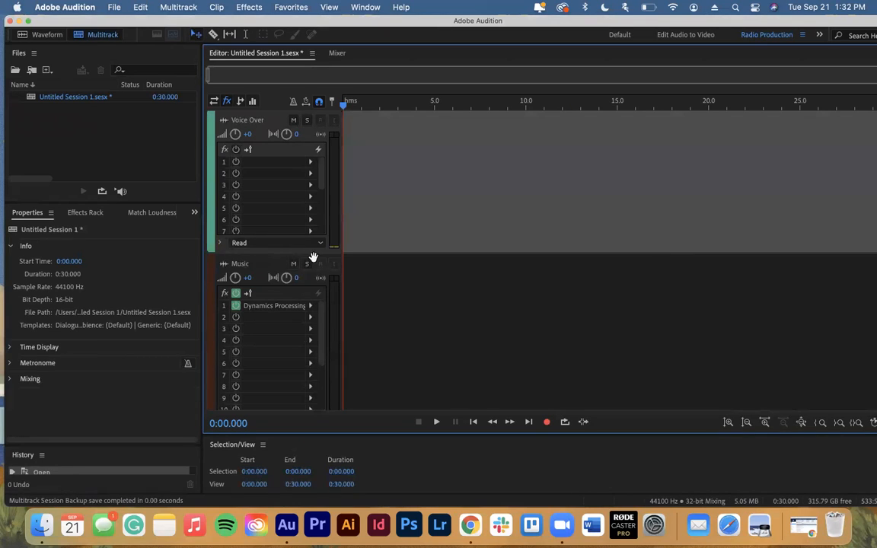
Step: Switch to the Music app, add "The Feed- EP. 1 9.20" to the start of the session's Music track, and return to Adobe Audition
click(196, 524)
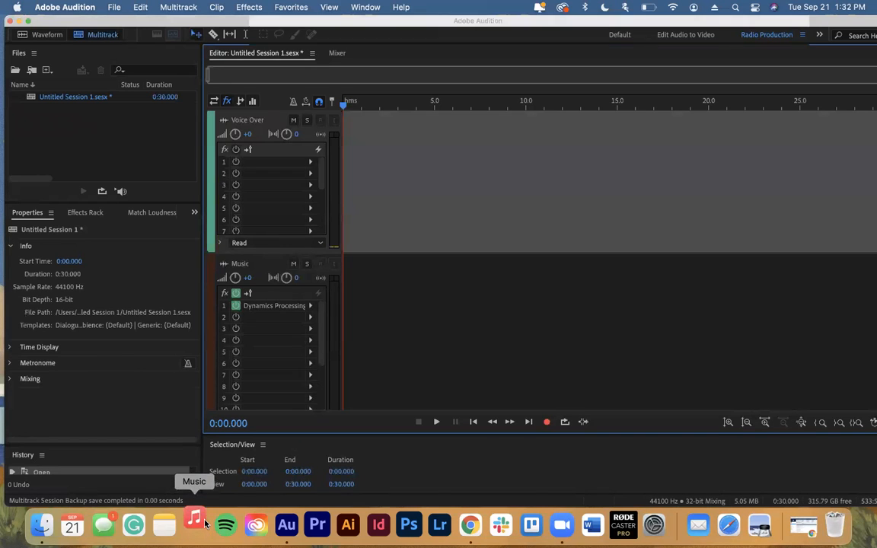
scroll(473, 290, down, 4)
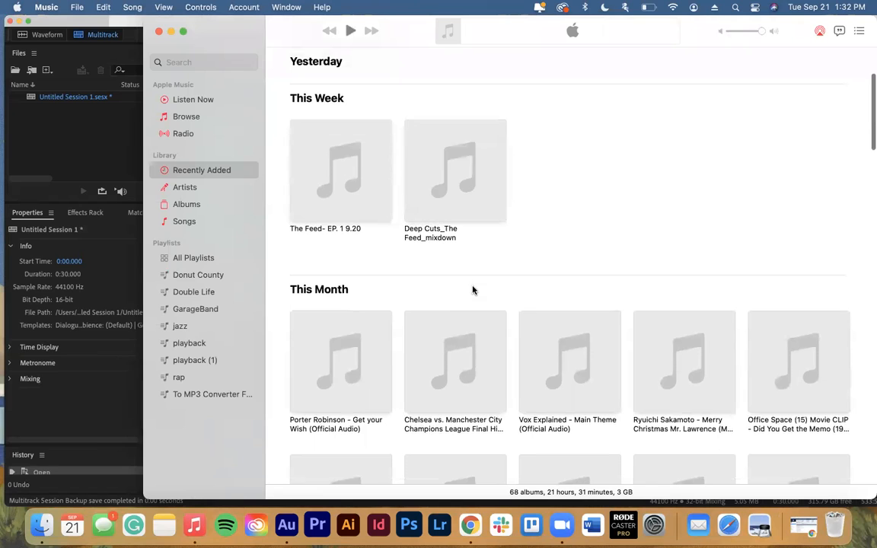
drag(222, 30, 708, 51)
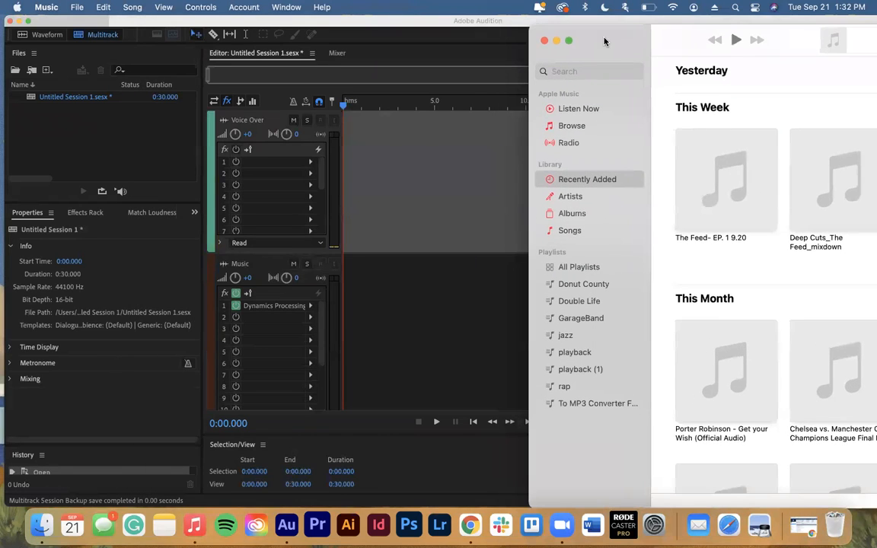
drag(729, 169, 342, 315)
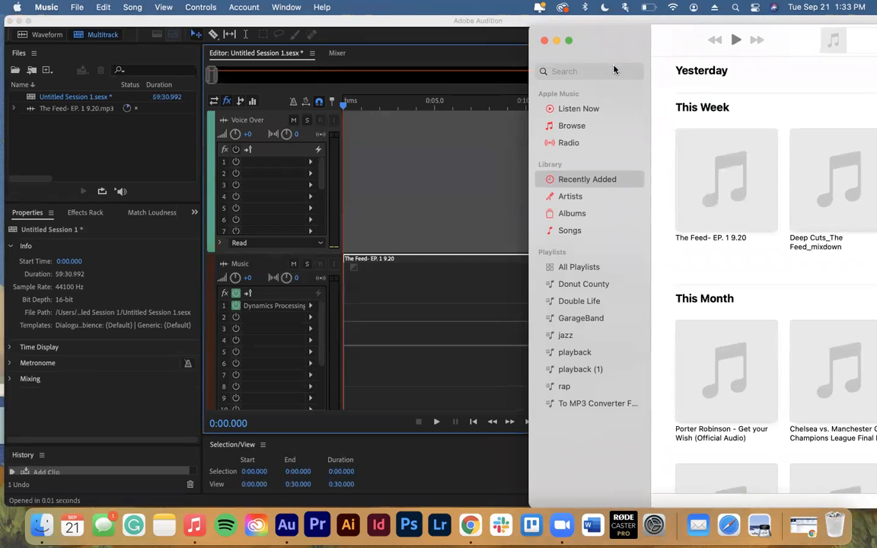
click(407, 185)
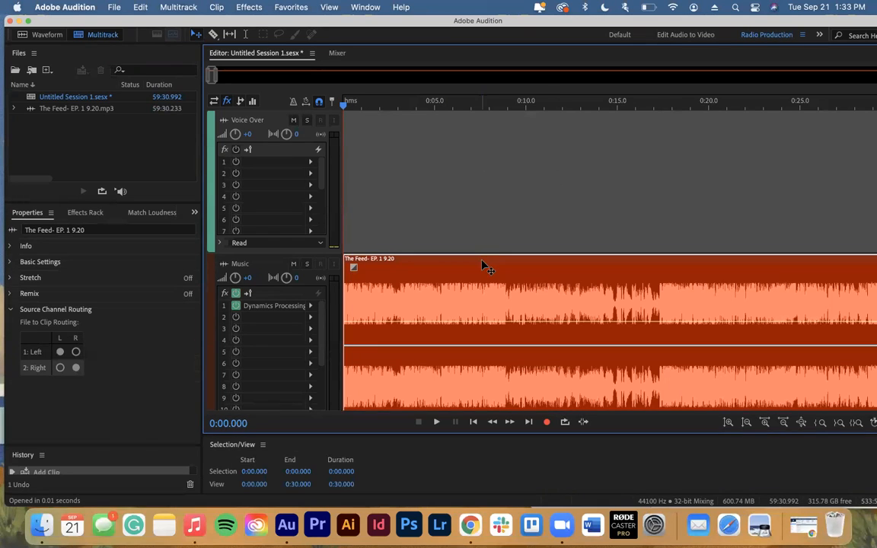
Step: Move the Music track's clip to start at 0:10.0 and keep the playhead at the session start
drag(483, 263, 665, 282)
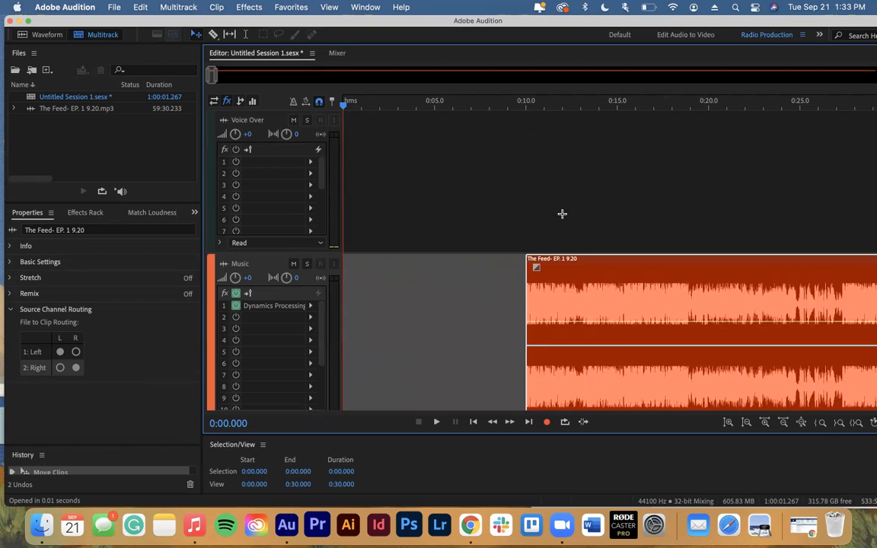
click(349, 103)
drag(349, 103, 333, 93)
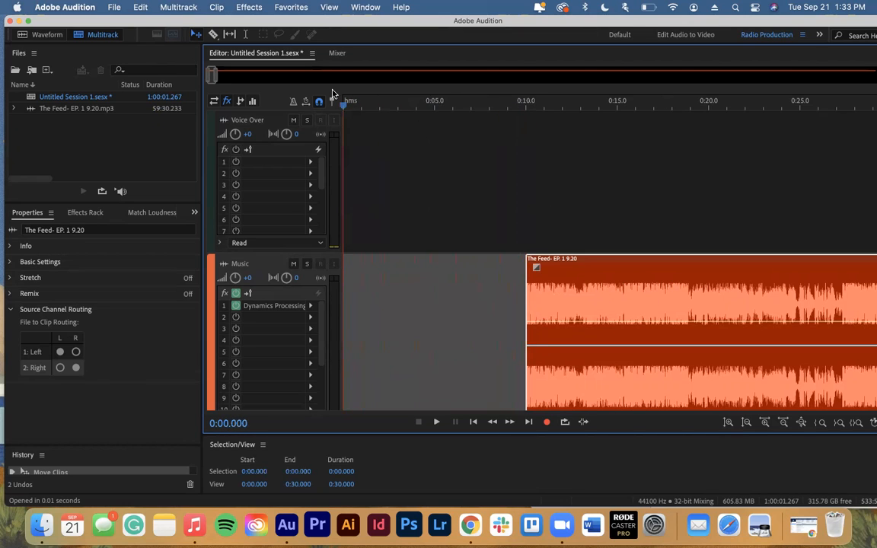
Step: Inspect the Voice Over track's input options in the inputs/outputs view, keep None (Default Stereo Input), and return to the effects view
click(214, 103)
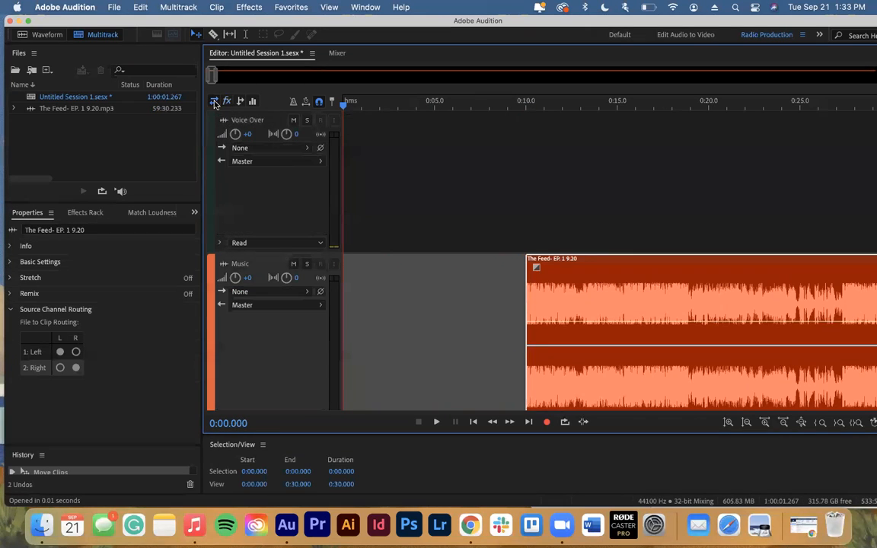
click(290, 148)
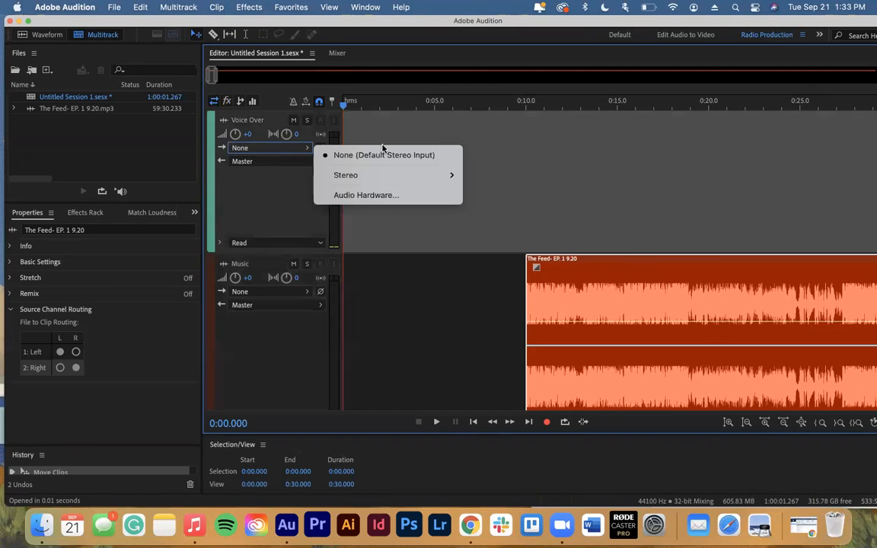
click(341, 153)
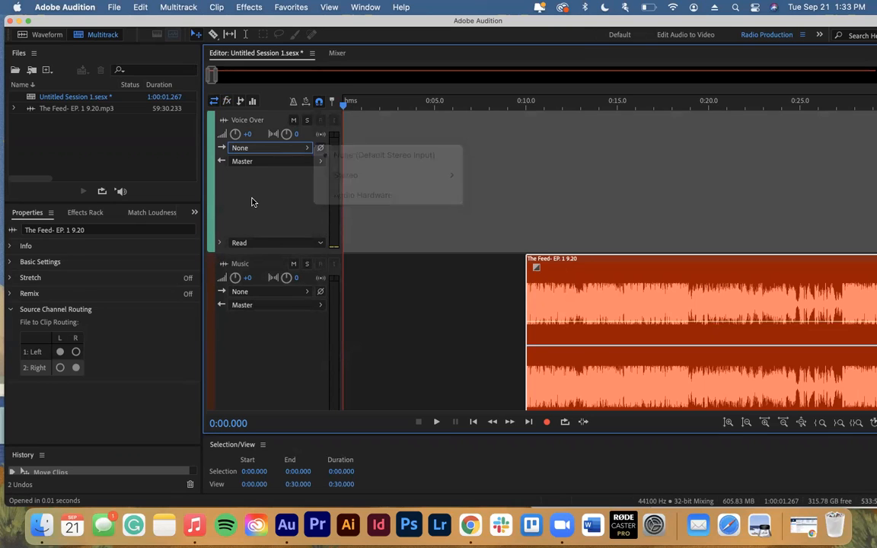
click(280, 147)
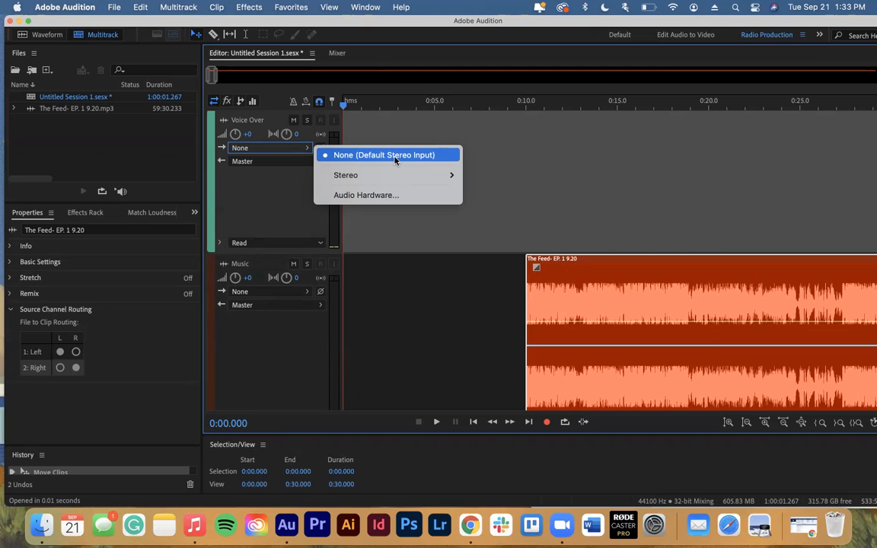
click(272, 202)
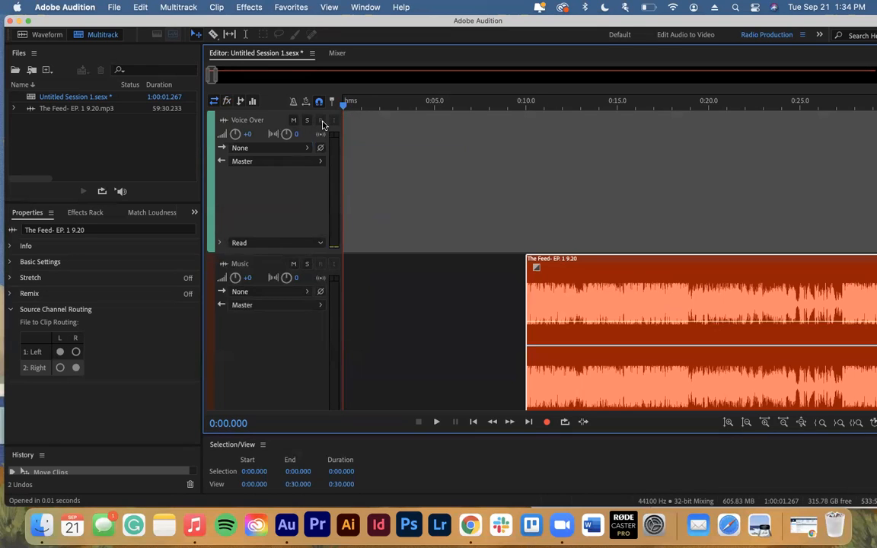
click(226, 105)
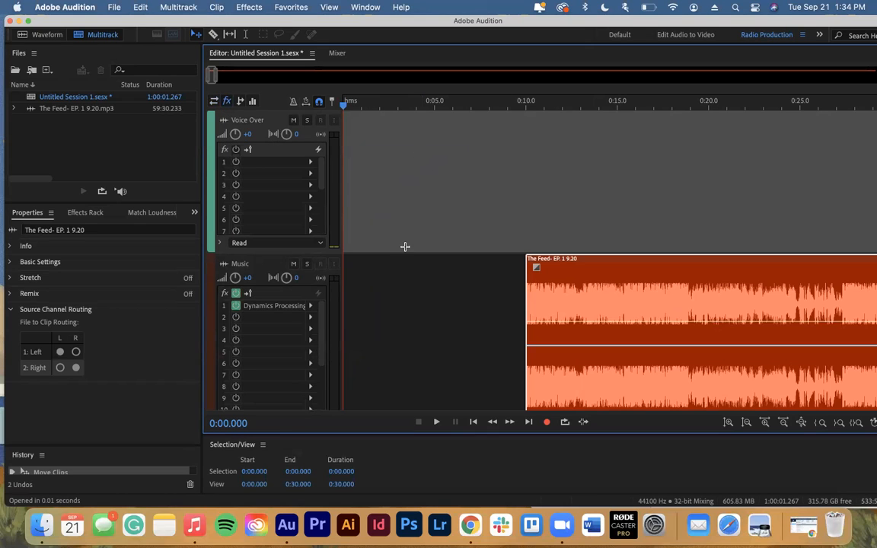
scroll(405, 246, down, 3)
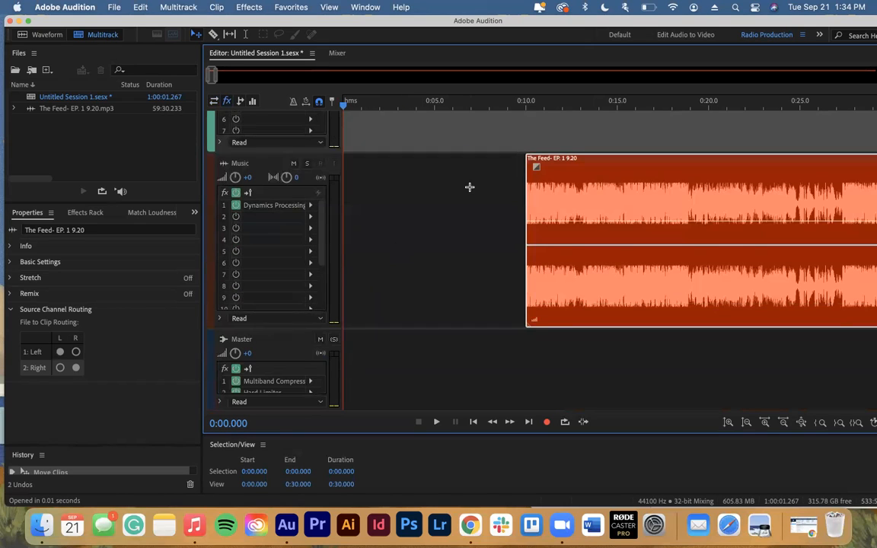
scroll(470, 186, up, 3)
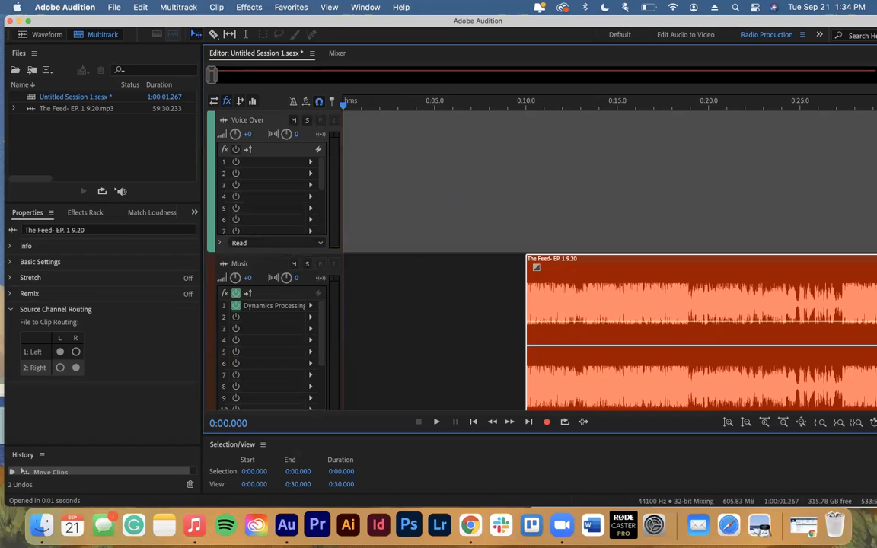
click(44, 530)
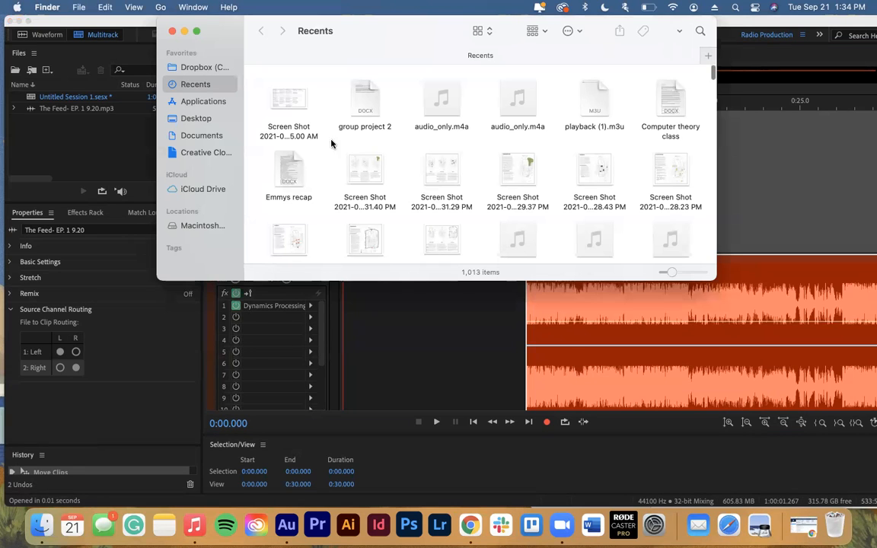
click(172, 33)
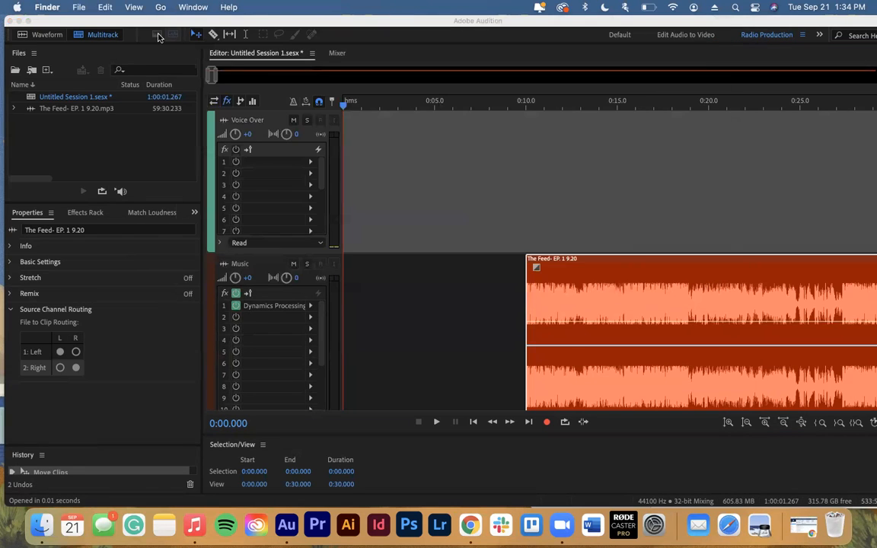
click(82, 7)
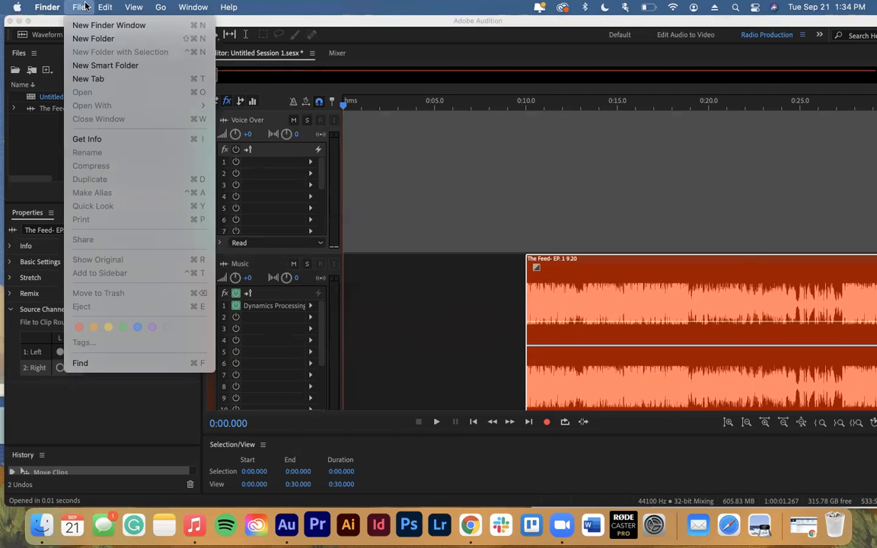
click(348, 107)
Step: Open the recent session Porter Robinson Promo.sesx and look over its voice-over and music tracks
click(113, 7)
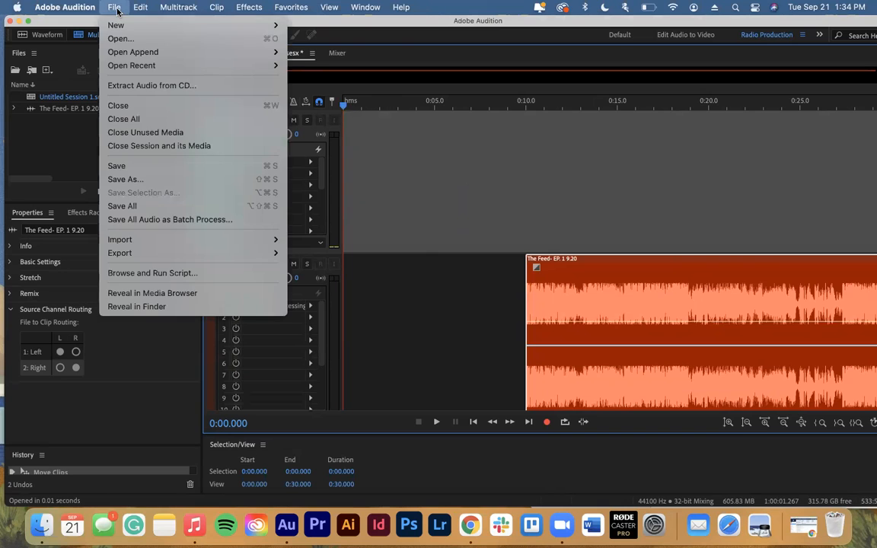
mouse_move(143, 64)
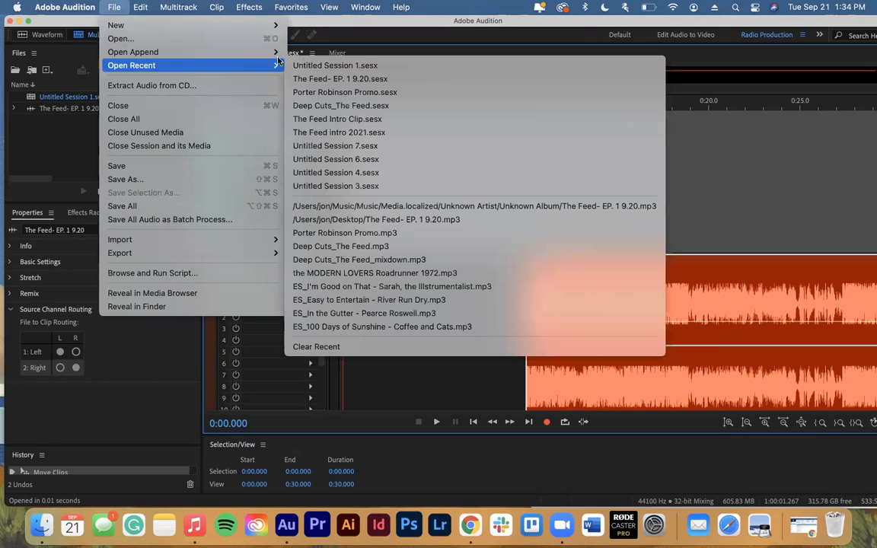
click(403, 92)
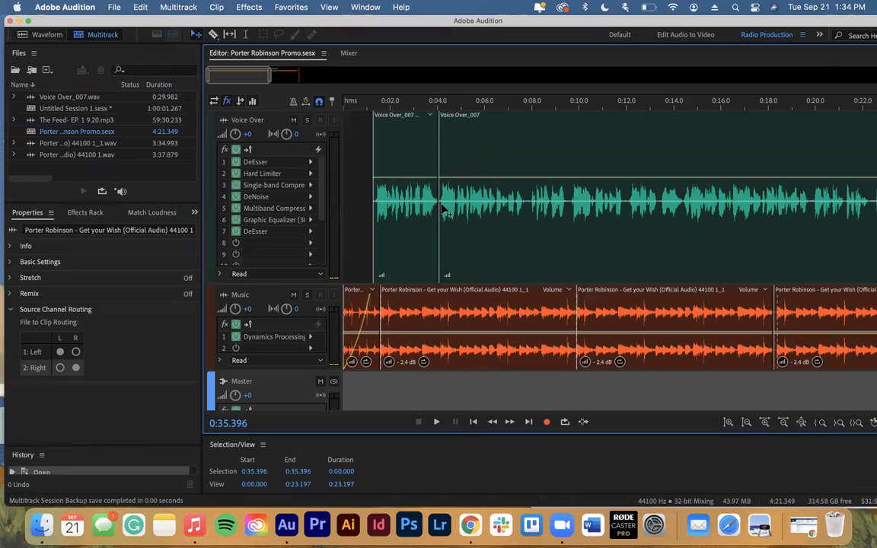
scroll(638, 166, down, 2)
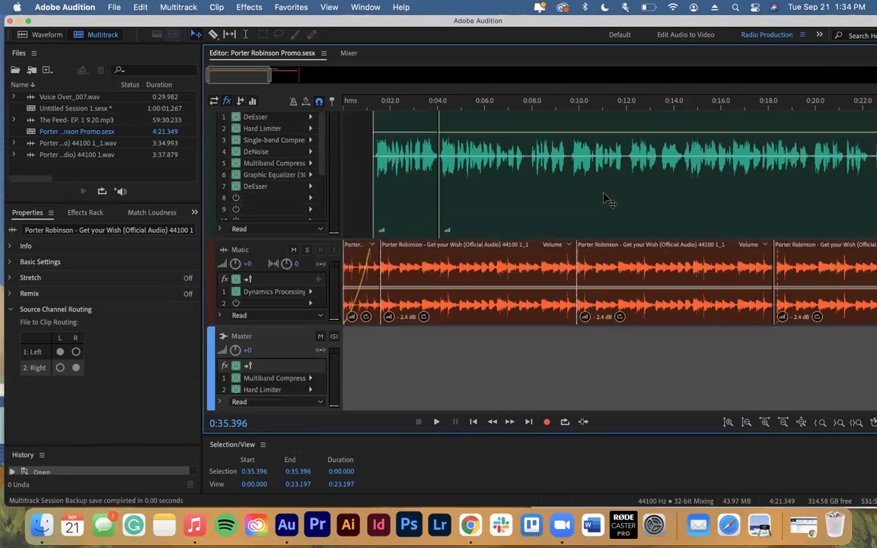
scroll(710, 278, right, 1)
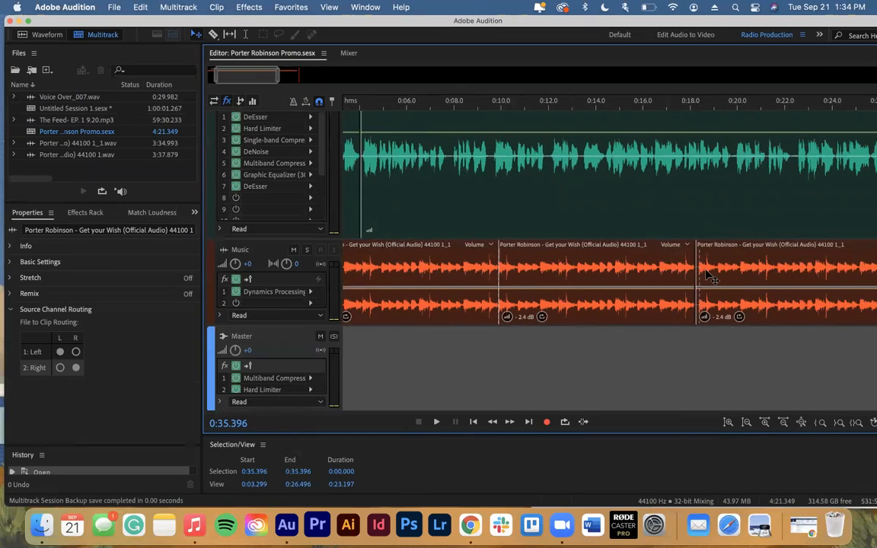
Step: Bring the Voice Over track's effects list fully into view above the Music track
scroll(686, 228, up, 2)
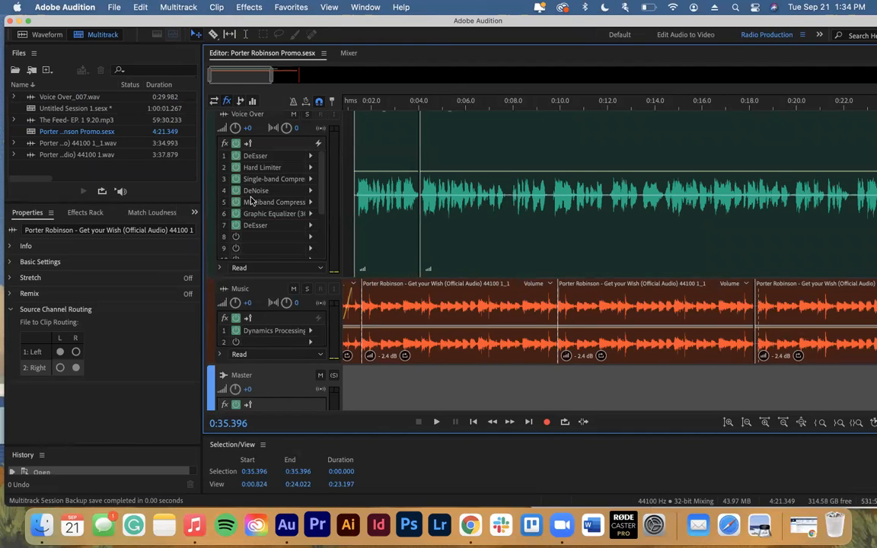
click(283, 282)
drag(282, 282, 262, 152)
drag(221, 199, 217, 111)
scroll(307, 196, up, 2)
scroll(306, 193, down, 1)
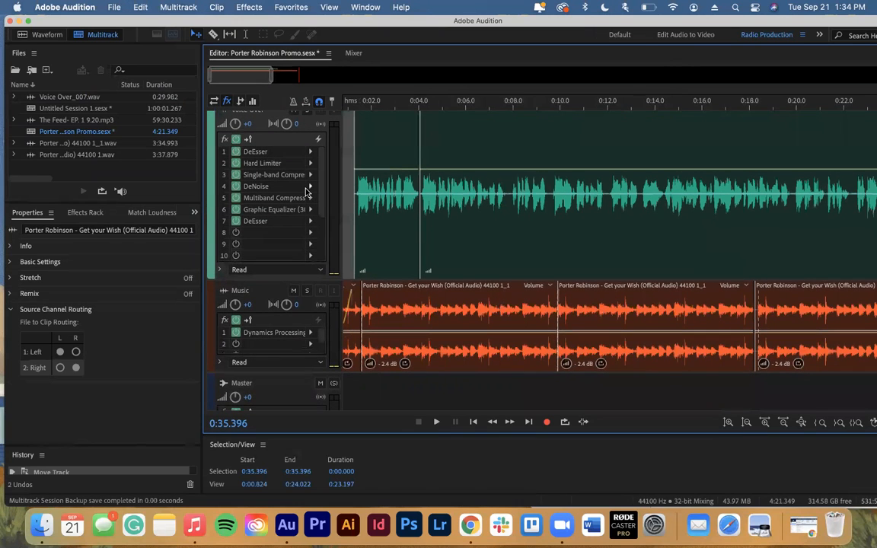
scroll(303, 161, up, 1)
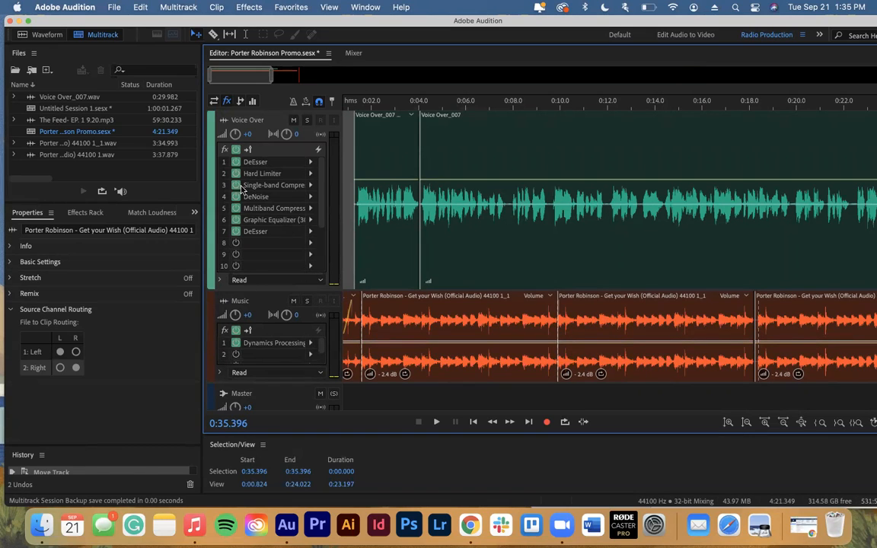
Step: Inspect the settings and available presets of the Voice Over track's first DeEsser, keep its current preset, and close the effect
double_click(274, 163)
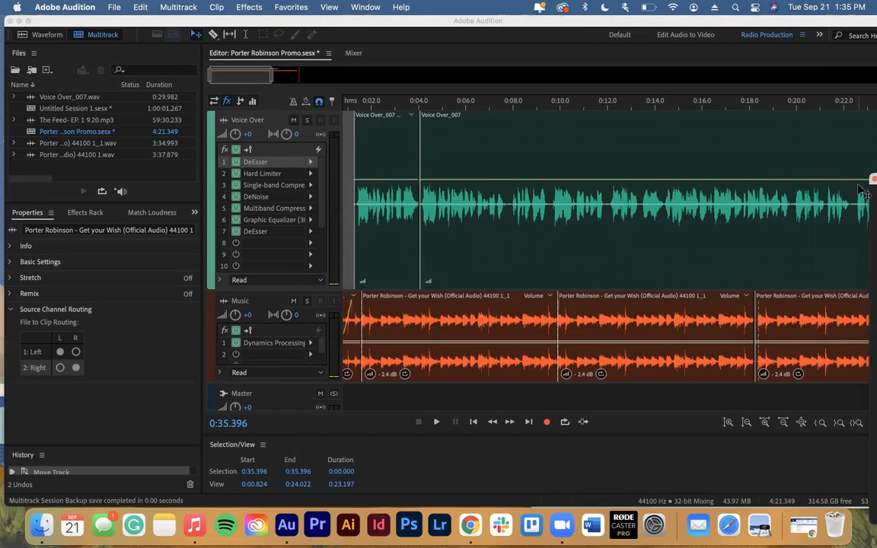
drag(873, 181, 547, 126)
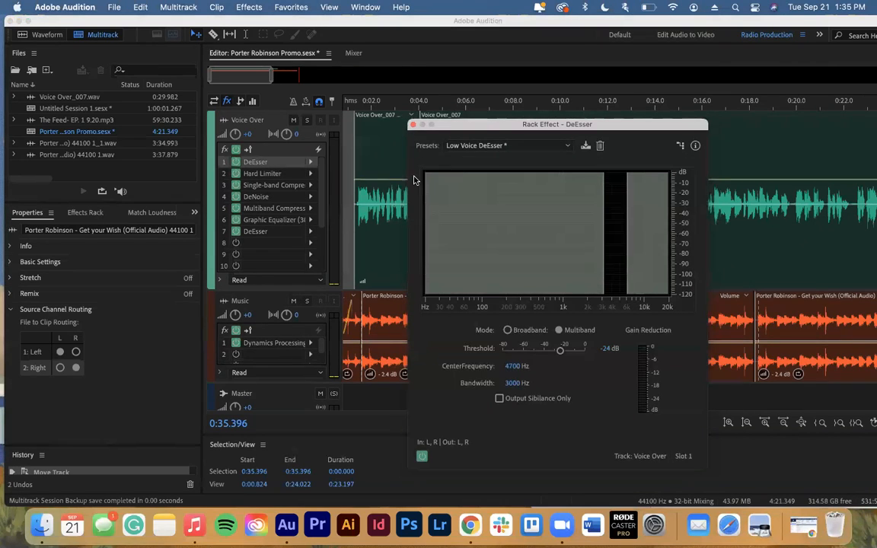
click(487, 146)
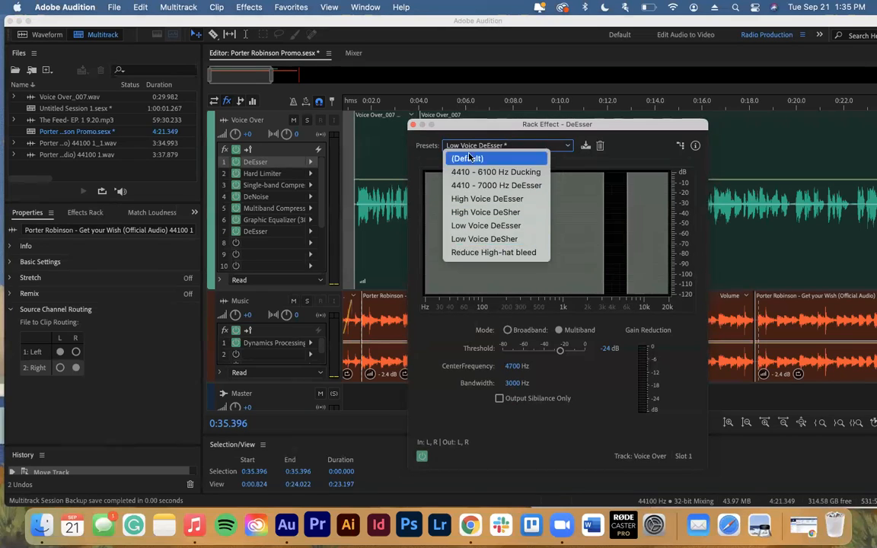
click(448, 127)
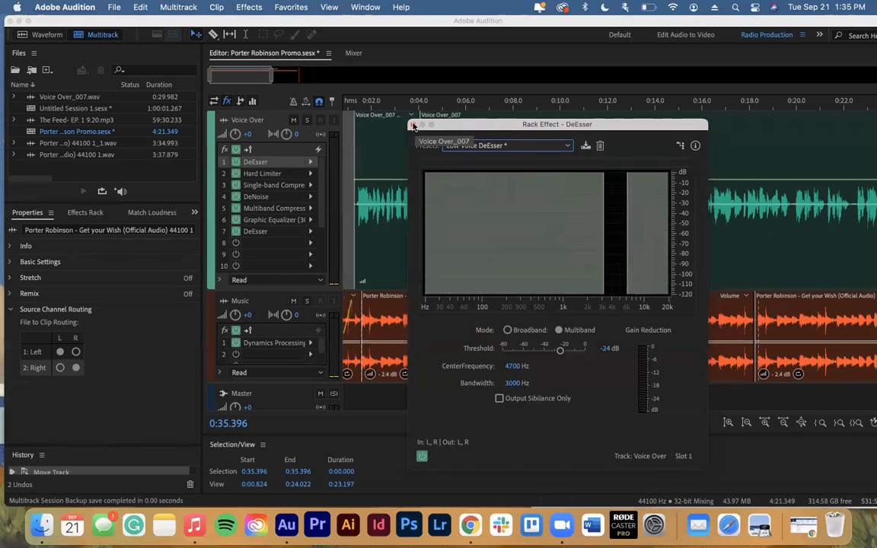
click(413, 125)
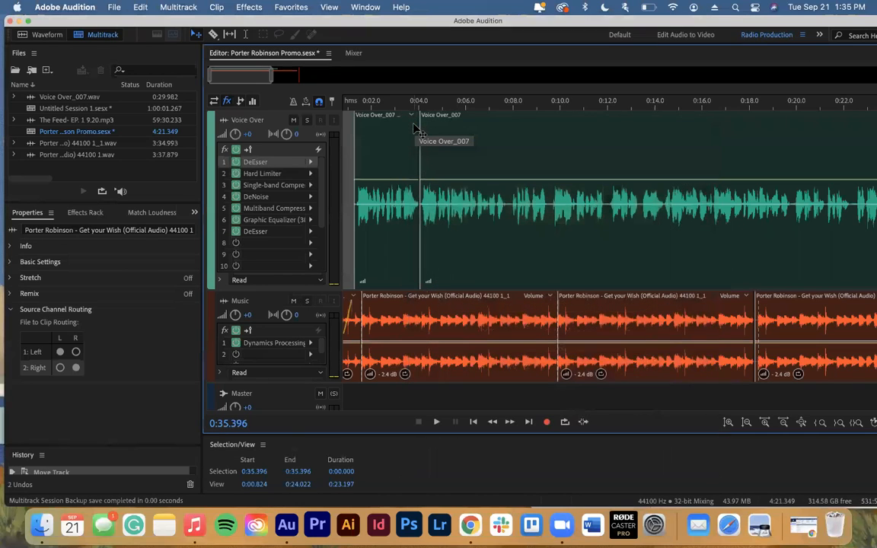
Step: Apply the Limit to -6dB preset to the Voice Over track's Hard Limiter and close the effect
click(284, 176)
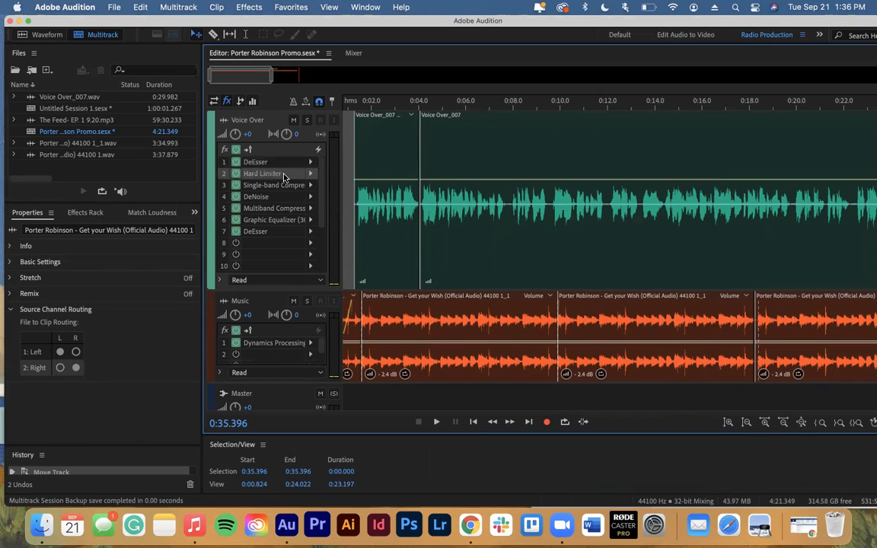
double_click(278, 177)
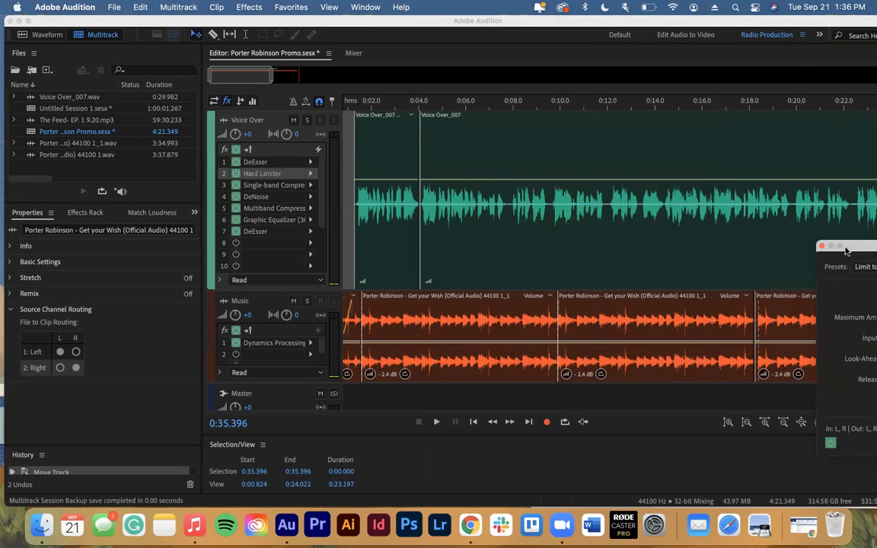
drag(847, 251, 427, 129)
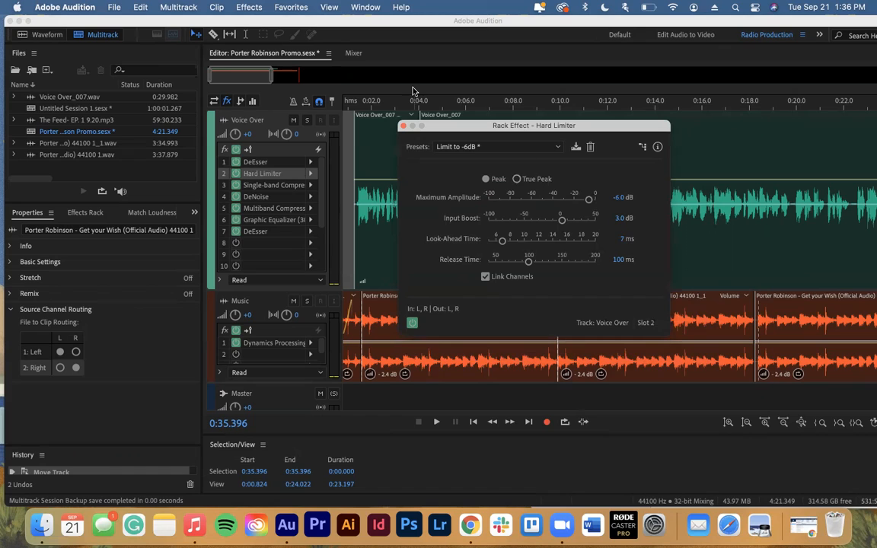
click(451, 146)
click(513, 244)
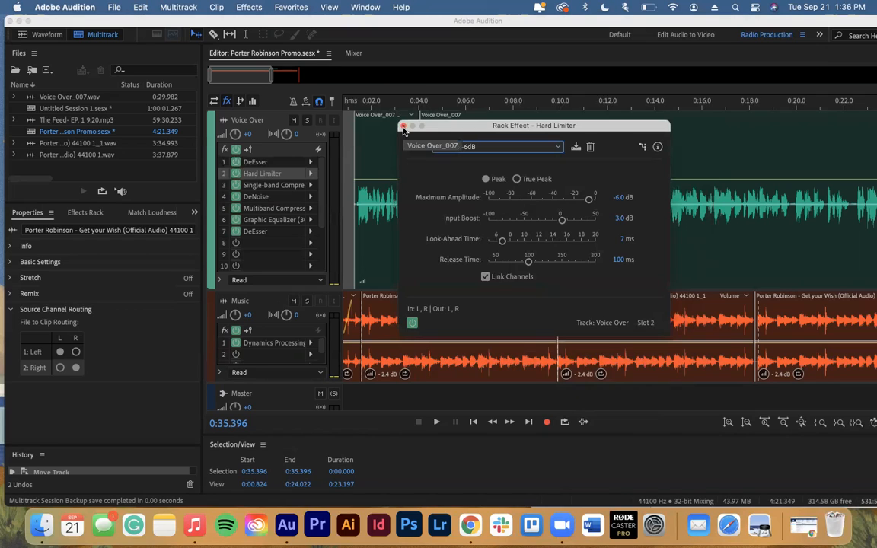
click(404, 127)
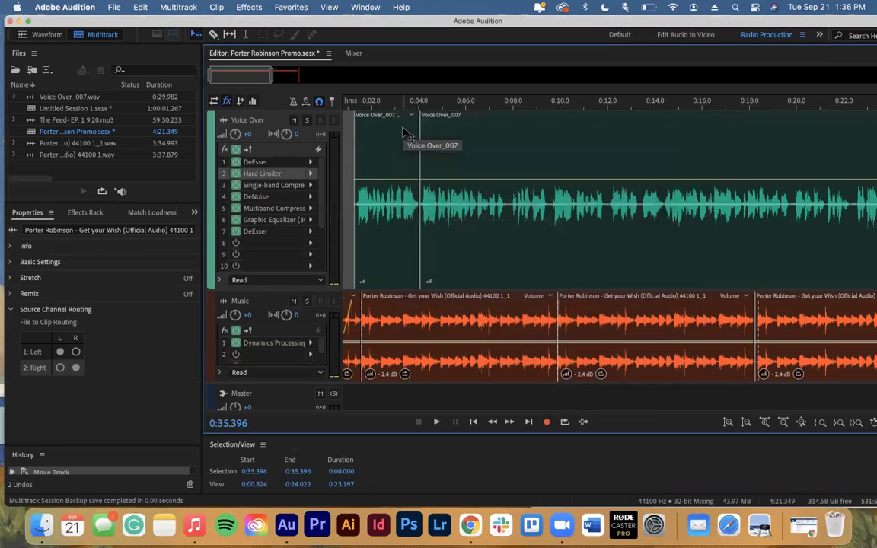
Step: Inspect the settings and presets of the Voice Over track's Single-band Compressor, keep Voice Leveler, and close the effect
double_click(279, 191)
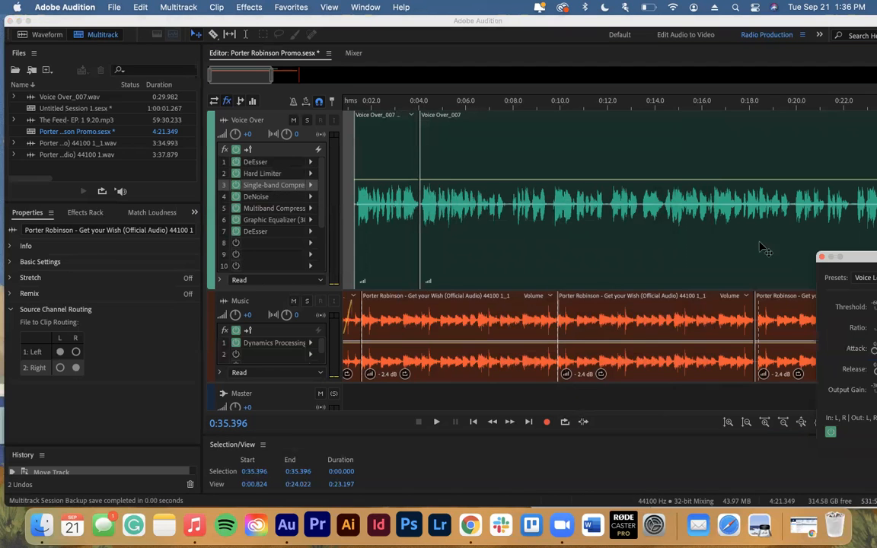
drag(863, 261, 486, 114)
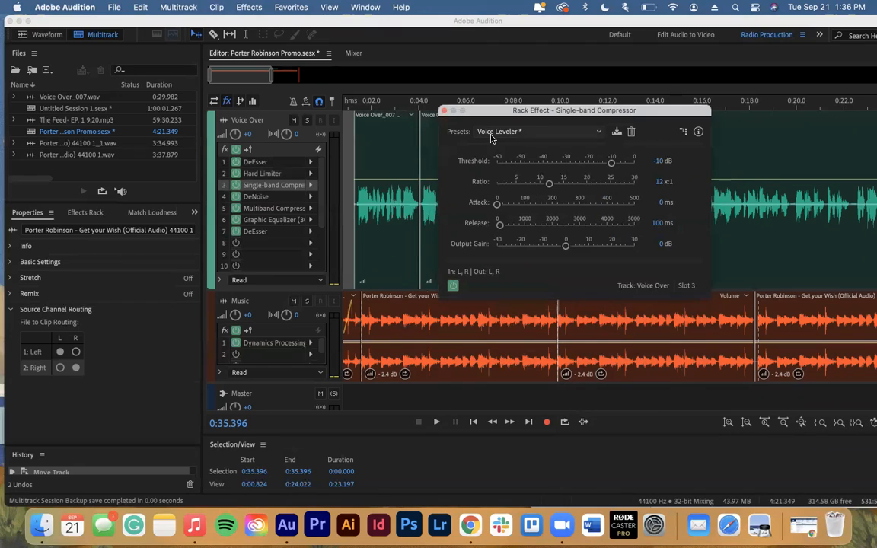
click(492, 136)
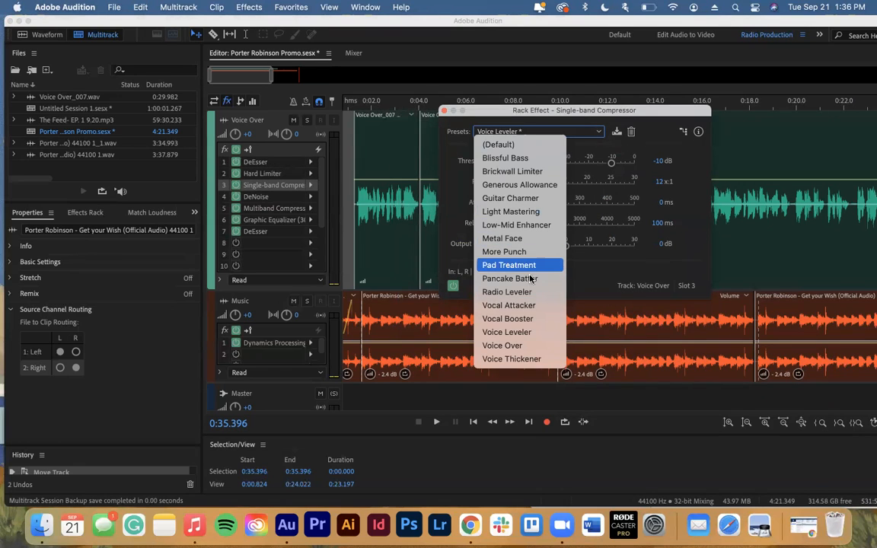
click(448, 177)
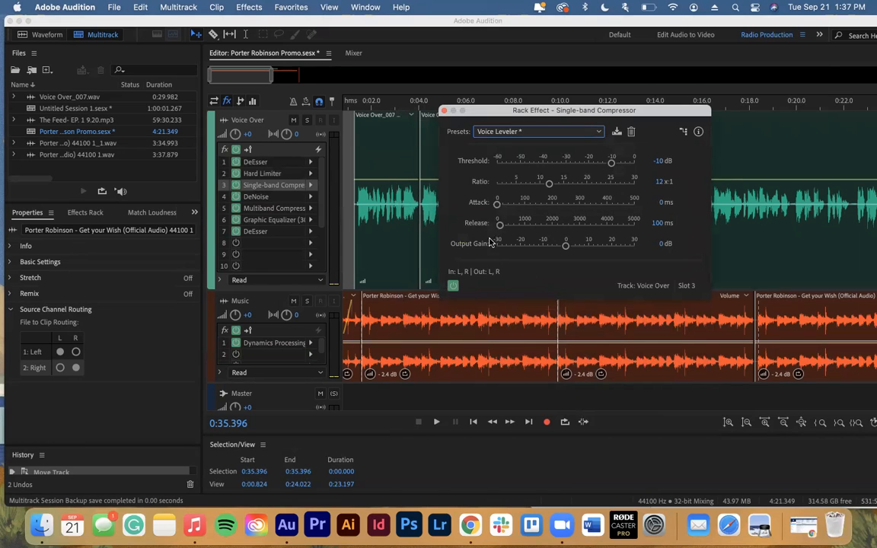
click(549, 135)
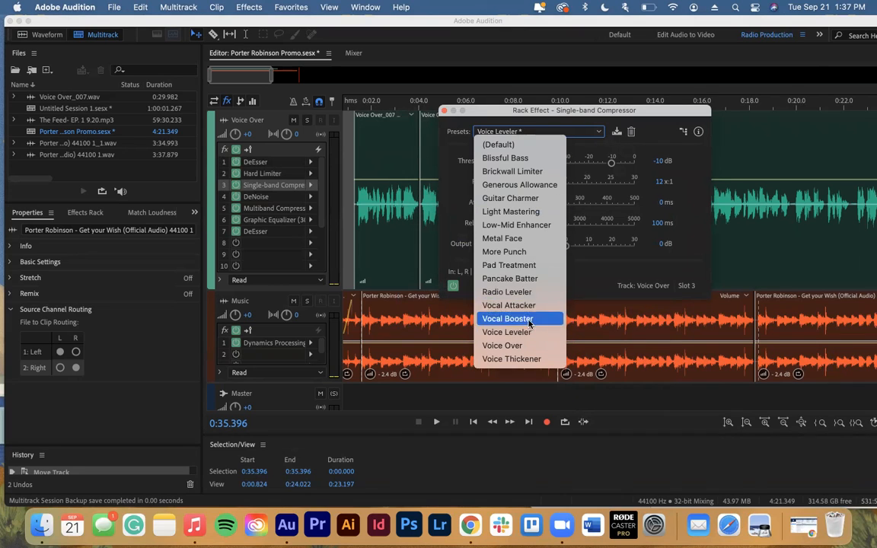
click(703, 169)
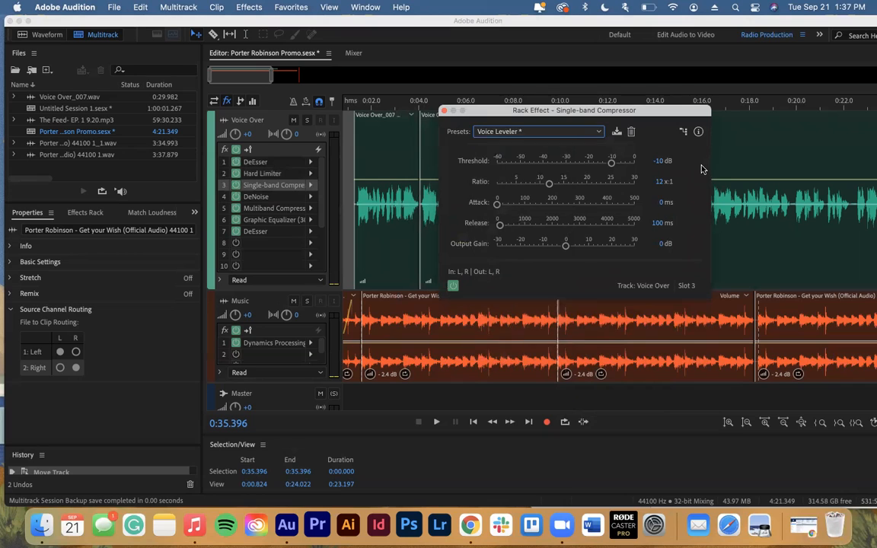
click(445, 114)
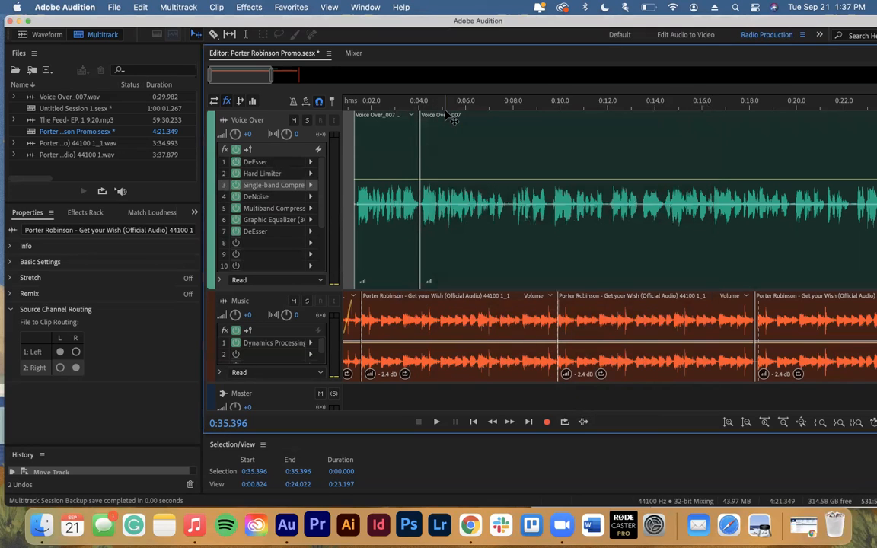
Step: Inspect the settings and presets of the Voice Over track's DeNoise effect, keep Heavy Noise Reduction, and close the effect
double_click(267, 197)
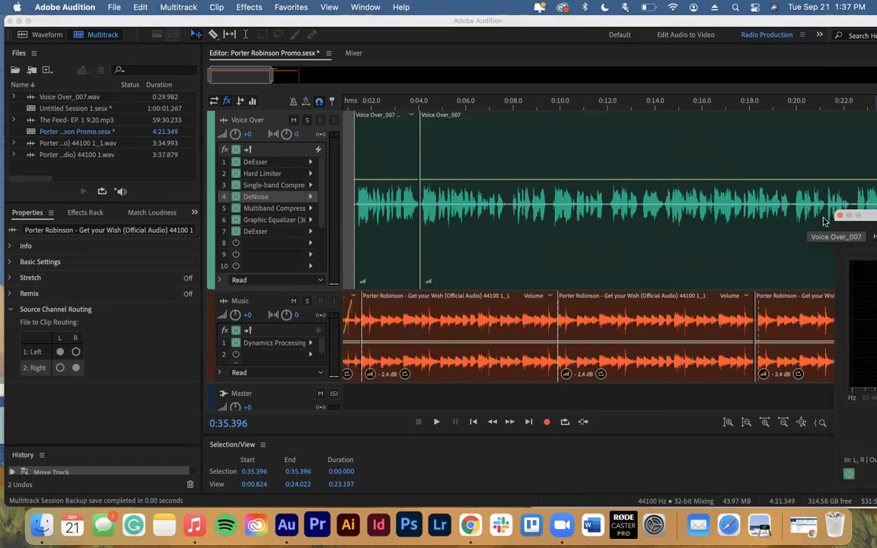
drag(870, 219, 492, 157)
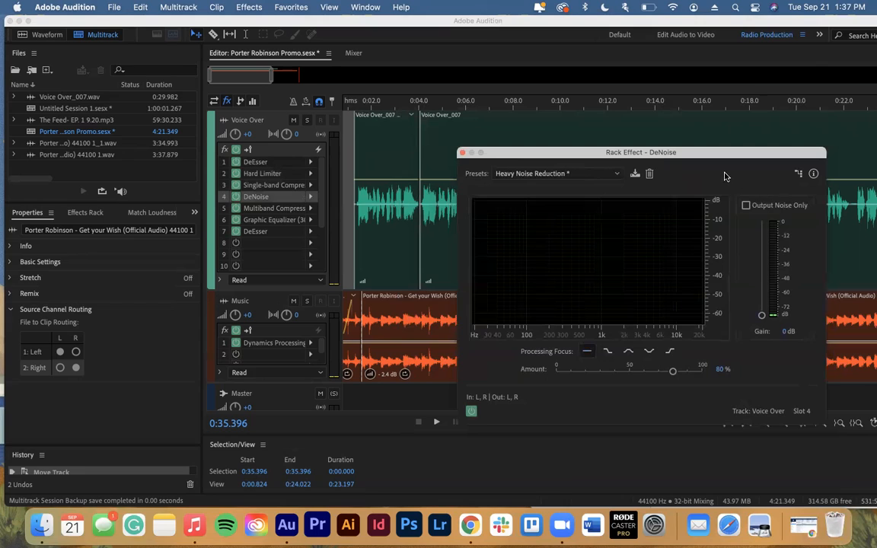
click(603, 177)
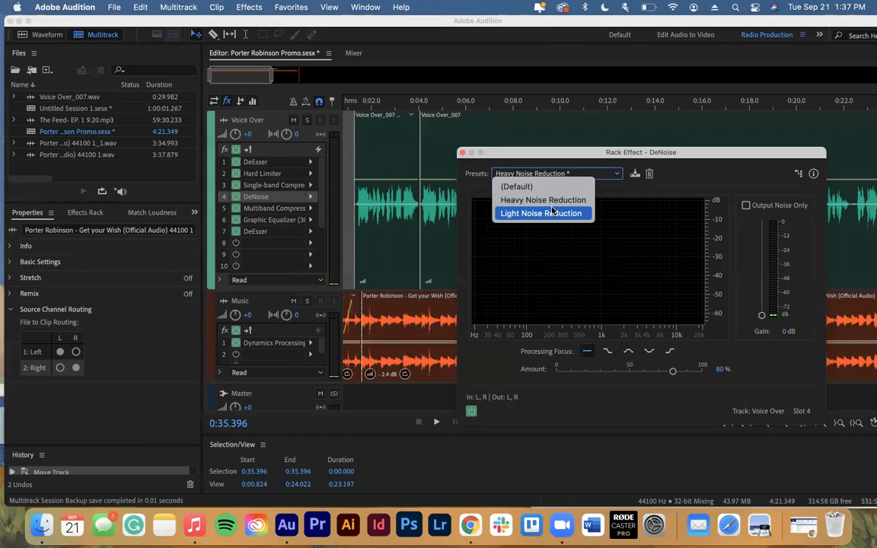
click(729, 177)
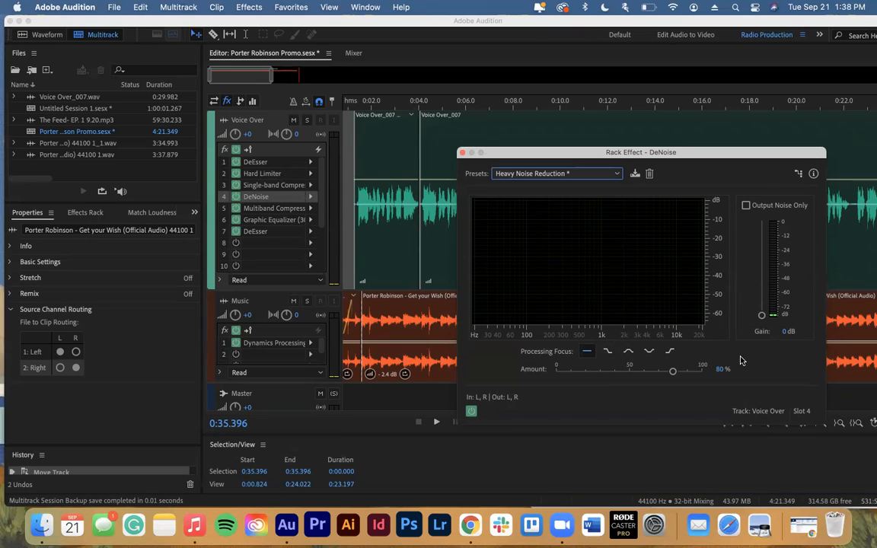
click(515, 175)
click(513, 160)
click(463, 154)
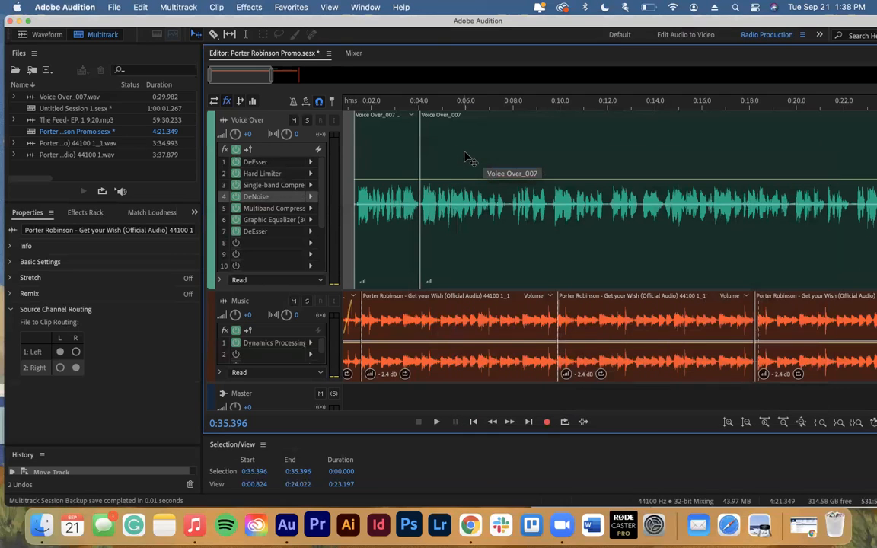
Step: Look over the settings of the Voice Over track's Multiband Compressor and 30-band Graphic Equalizer, closing each effect after viewing
double_click(281, 210)
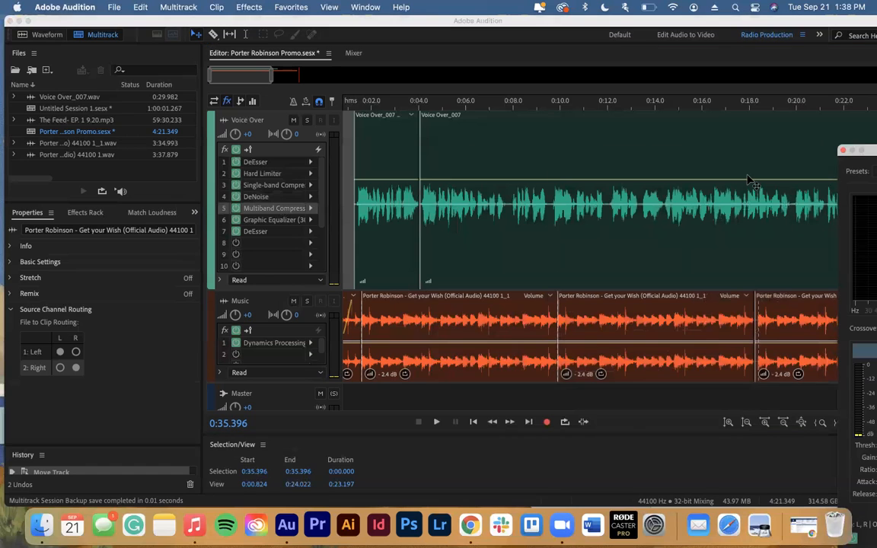
drag(869, 150, 402, 122)
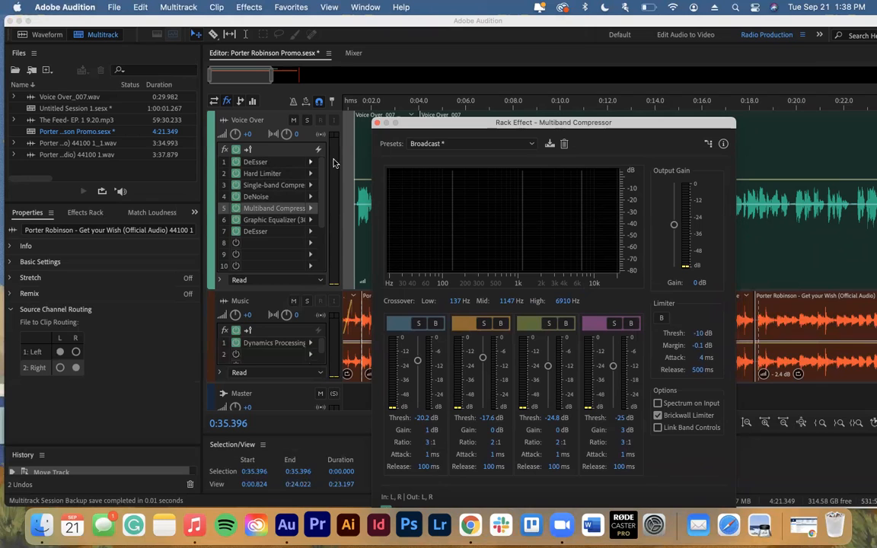
click(377, 125)
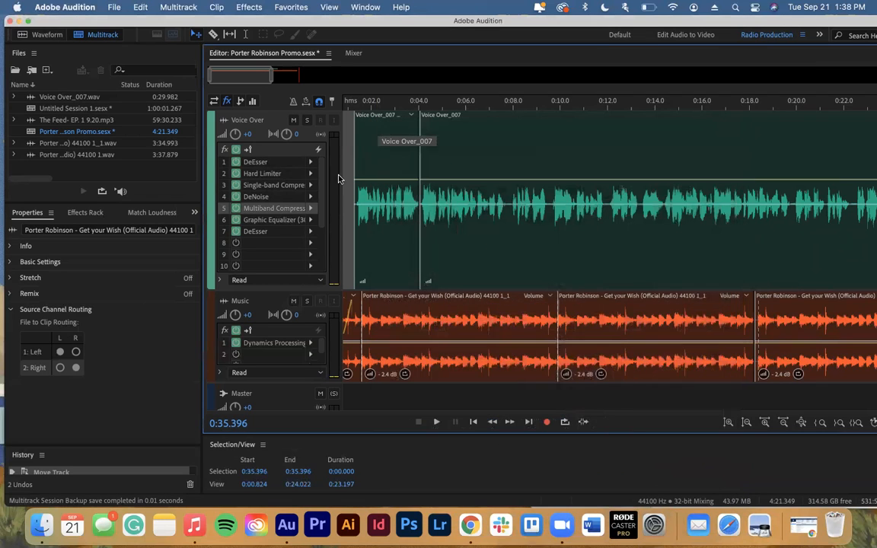
double_click(279, 221)
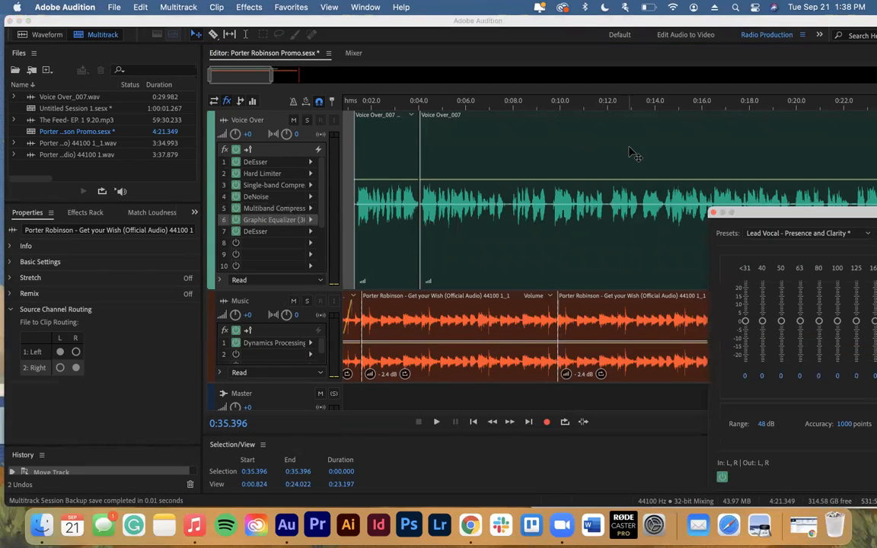
drag(794, 216, 467, 88)
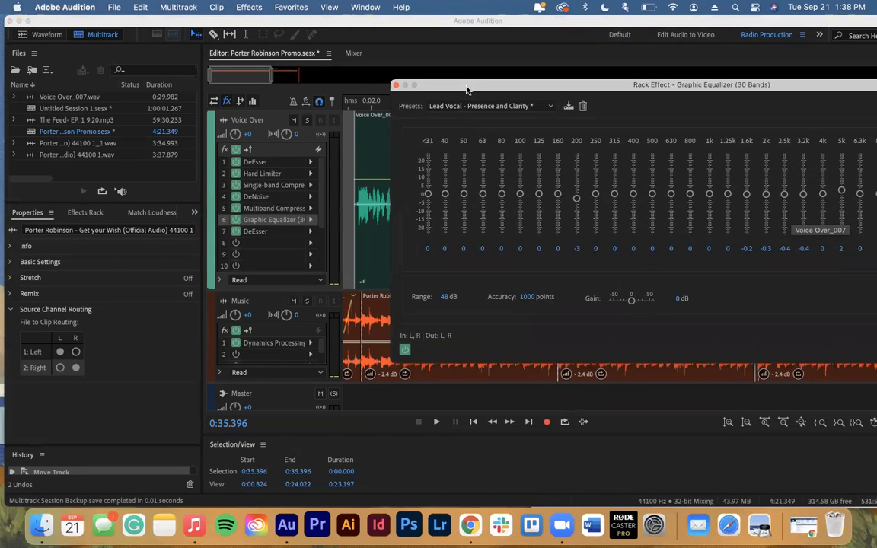
click(395, 86)
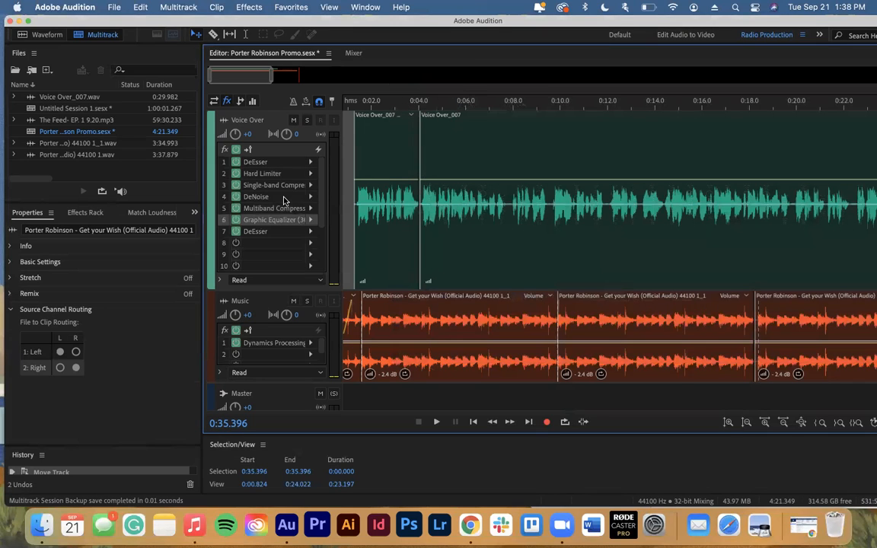
Step: Add a 20-band Graphic Equalizer in slot 8 of the Voice Over track, apply the Vocal Magic (breath) preset, and close the effect
click(274, 242)
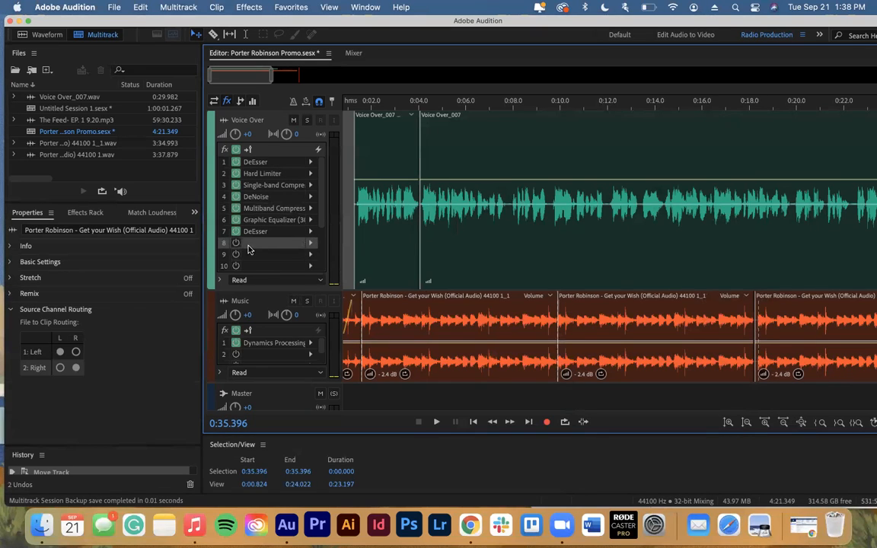
click(311, 244)
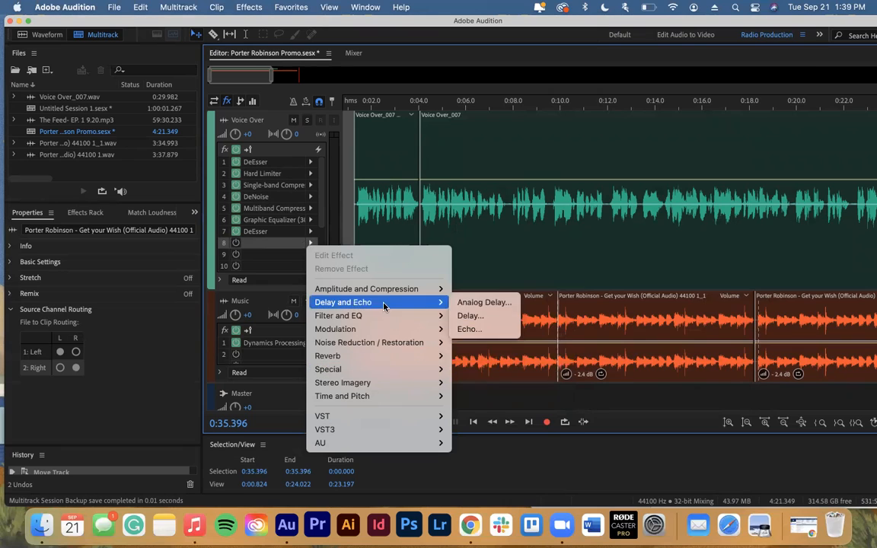
mouse_move(389, 287)
mouse_move(408, 315)
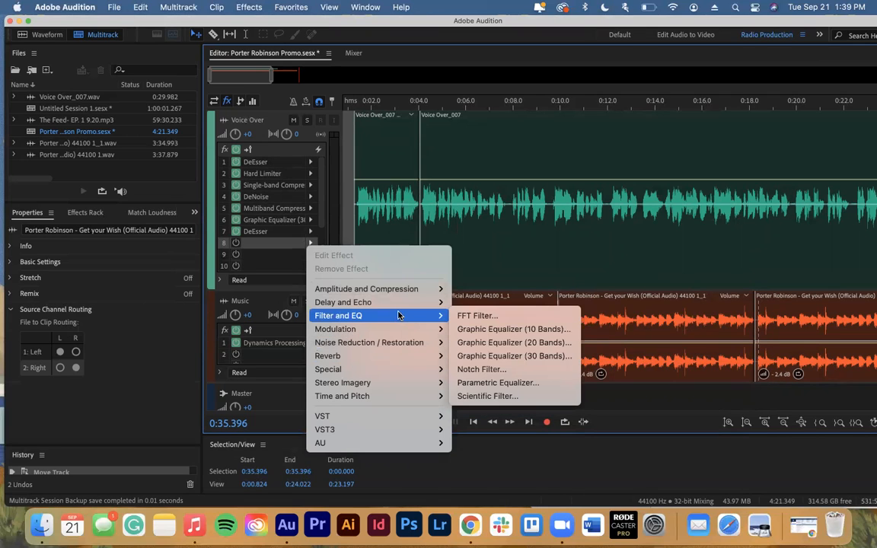
click(545, 347)
click(362, 144)
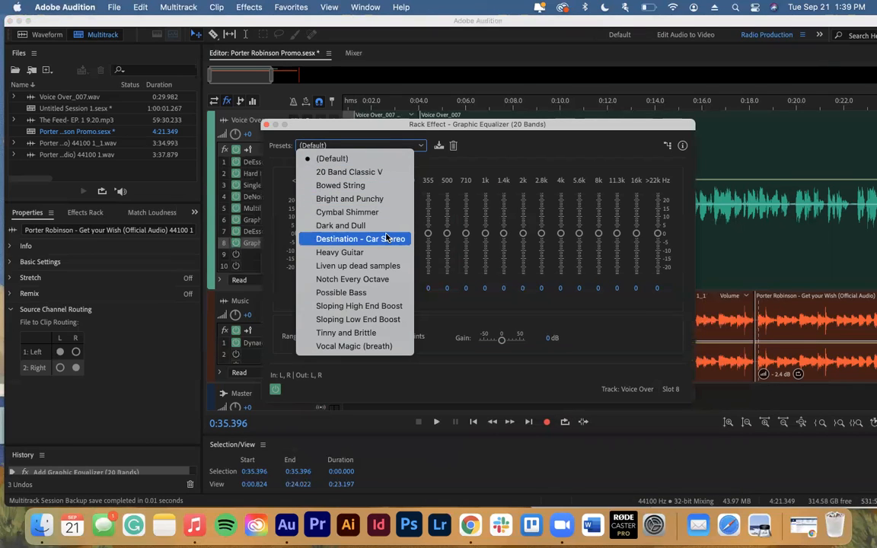
click(386, 346)
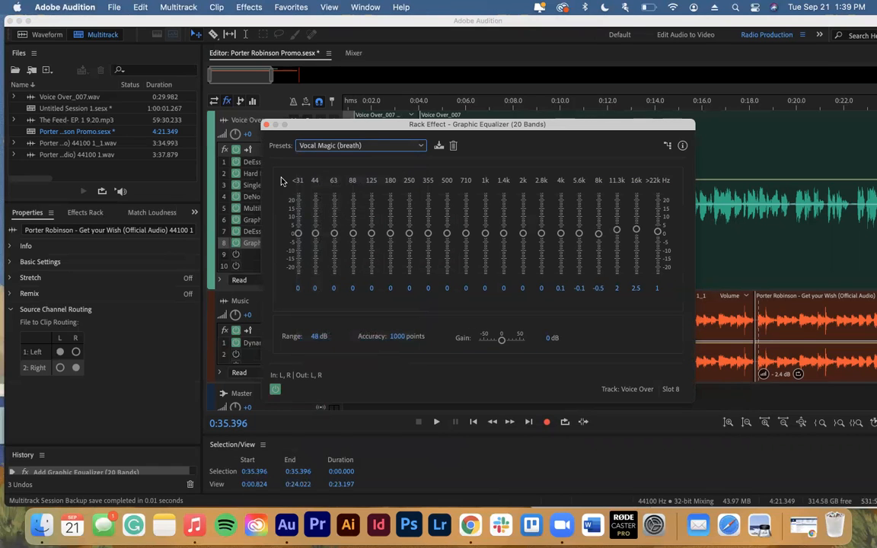
click(266, 124)
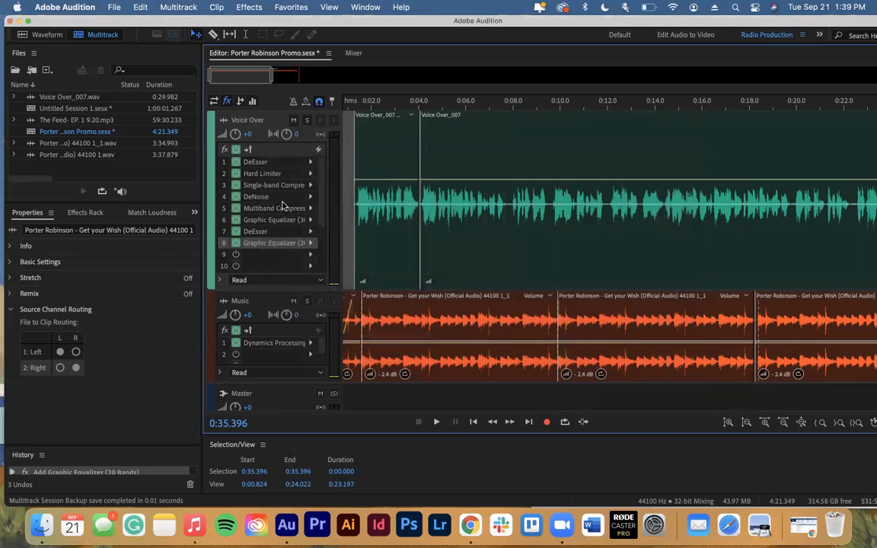
Step: Switch off the 20-band Graphic Equalizer in the Voice Over track's slot 8 and remove it from the rack
click(235, 244)
click(309, 243)
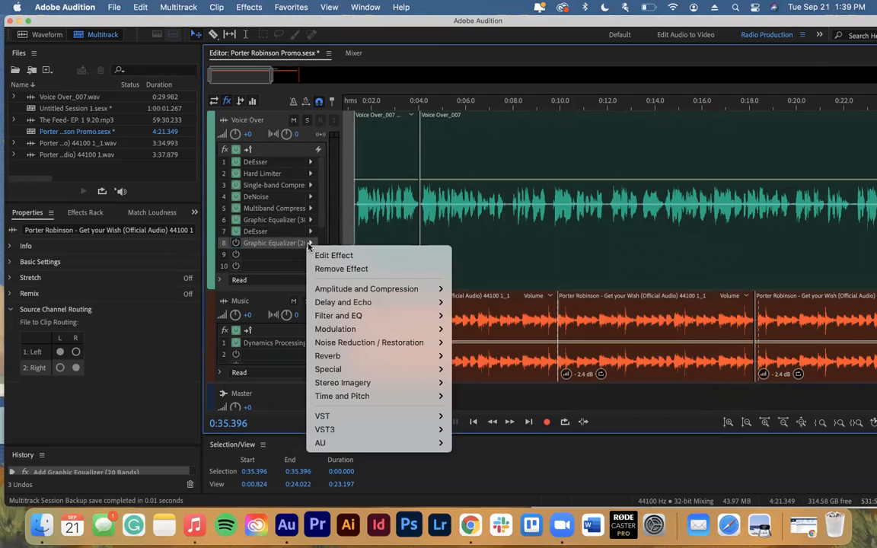
click(342, 269)
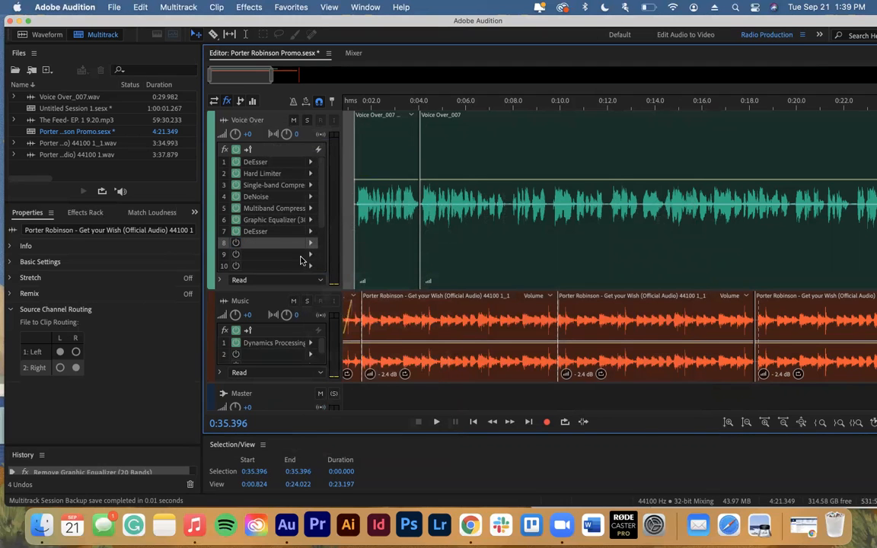
Step: Collapse the Voice Over track, enlarge the Music track, and inspect its Dynamics Processing effect, closing it after viewing
drag(287, 285, 283, 160)
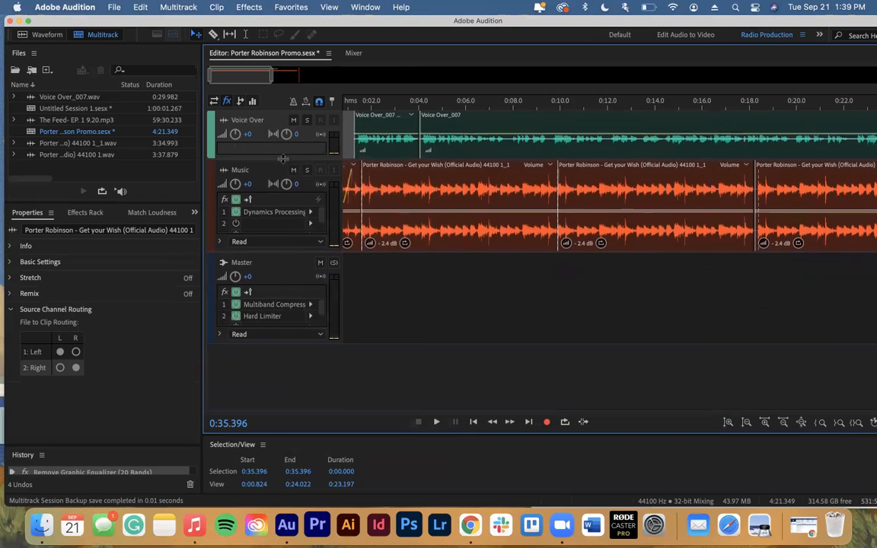
click(284, 253)
drag(284, 252, 284, 311)
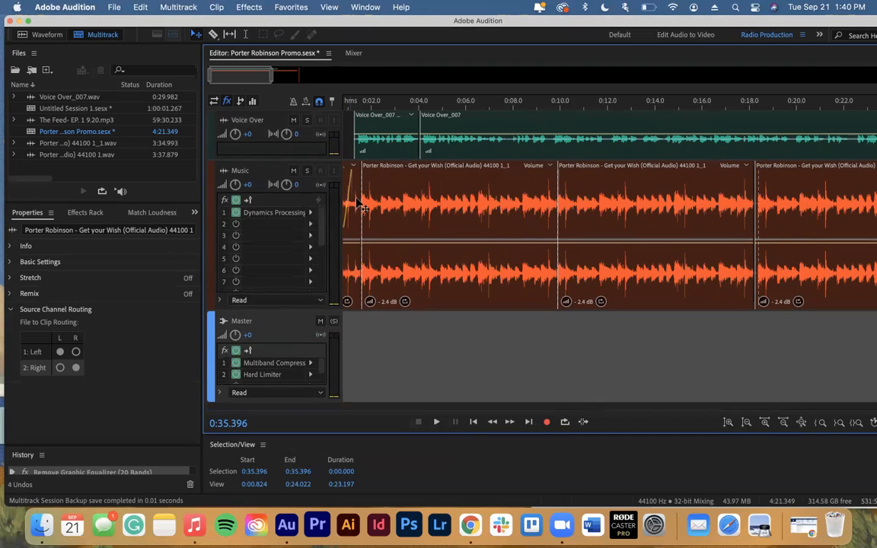
scroll(368, 192, left, 2)
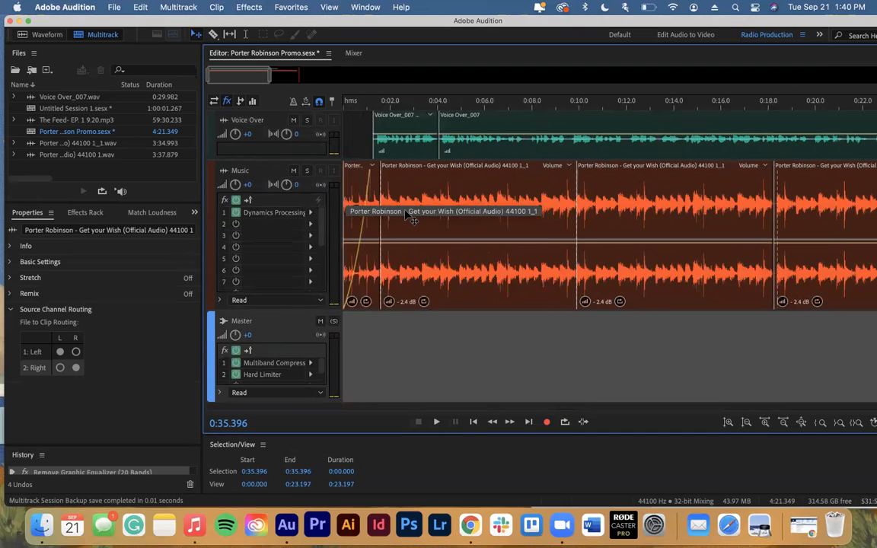
double_click(274, 213)
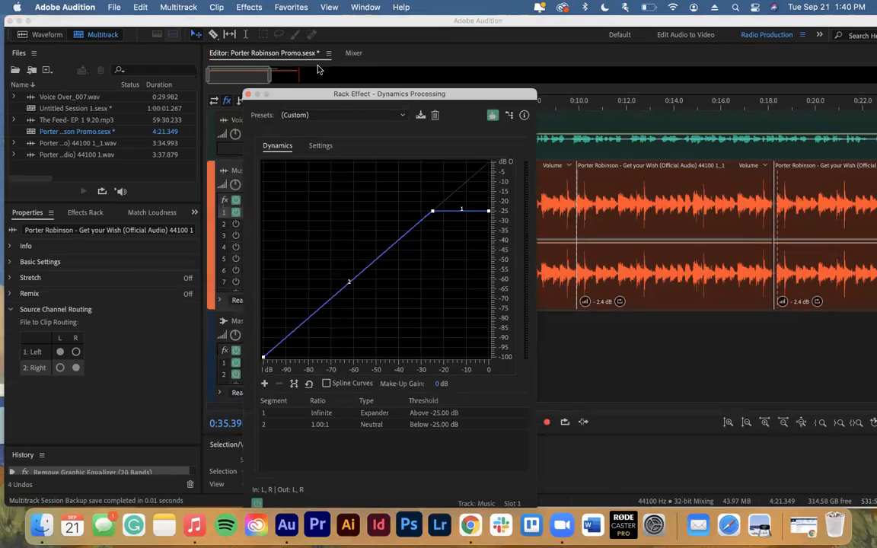
click(248, 95)
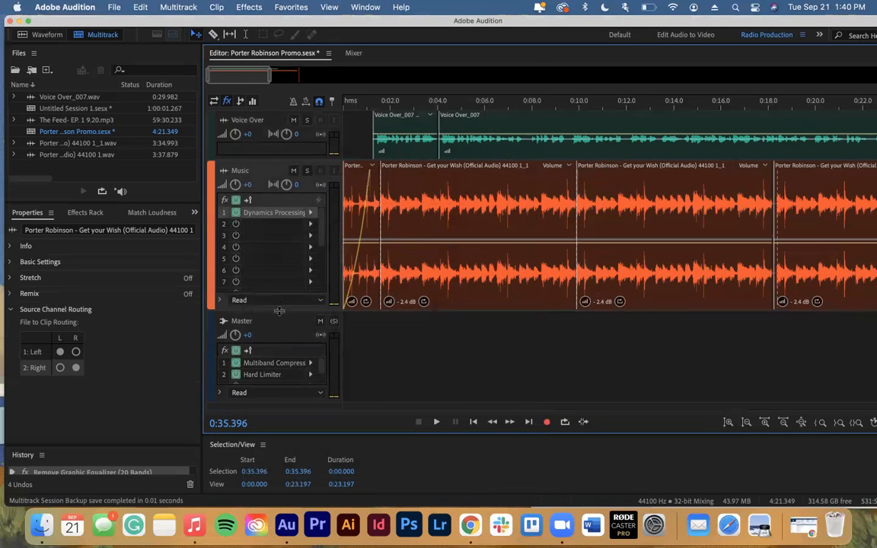
Step: Enlarge the Master track to inspect its Multiband Compressor and Hard Limiter, close each effect, and restore some height to the Music track
drag(280, 311, 253, 190)
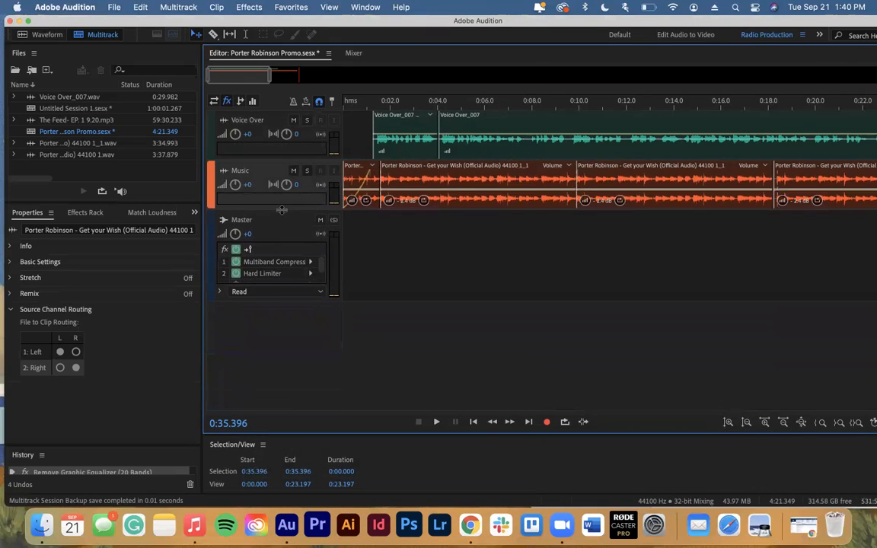
drag(284, 302, 286, 371)
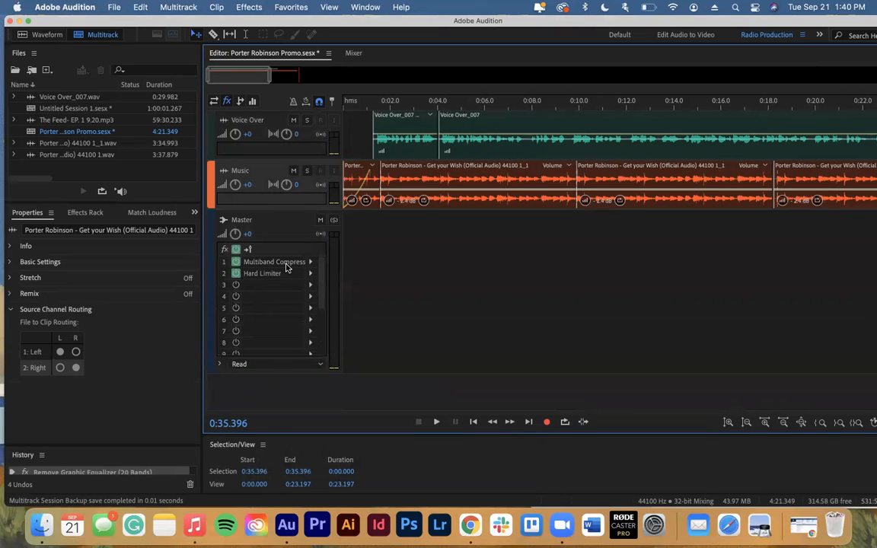
double_click(287, 267)
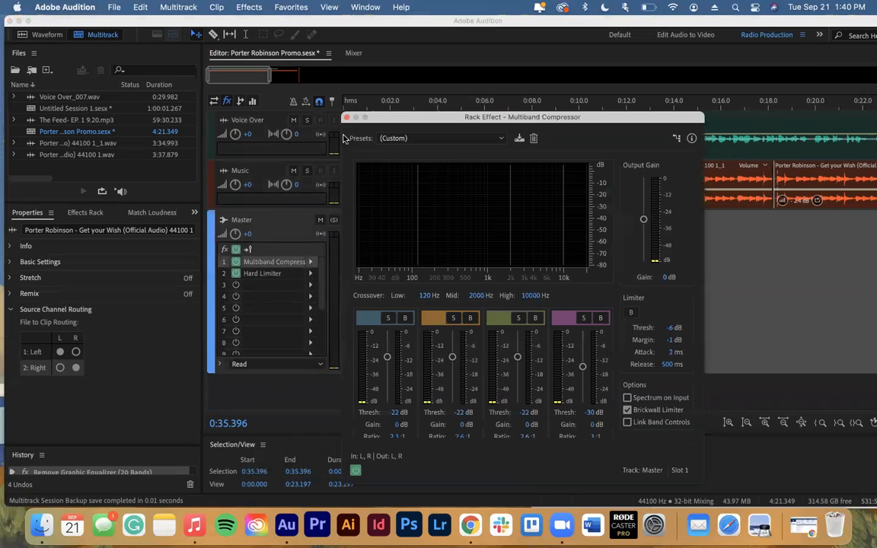
click(347, 118)
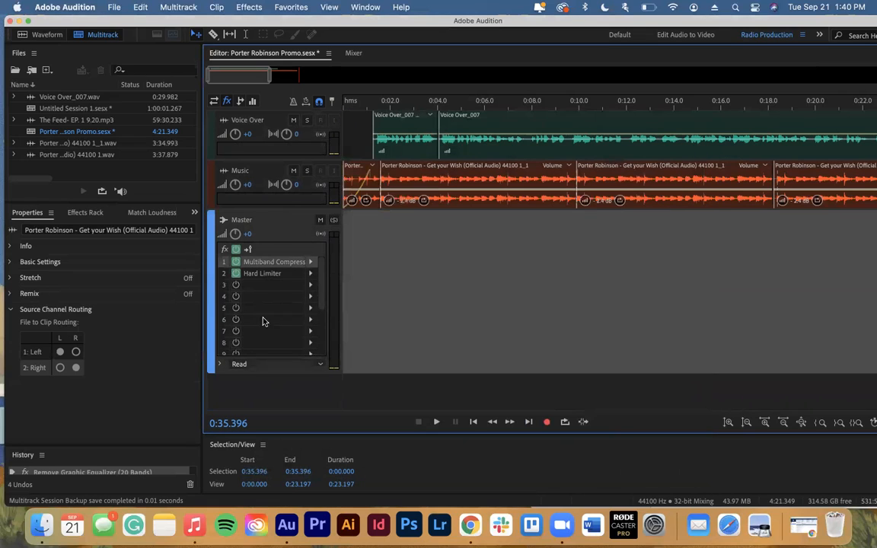
click(273, 275)
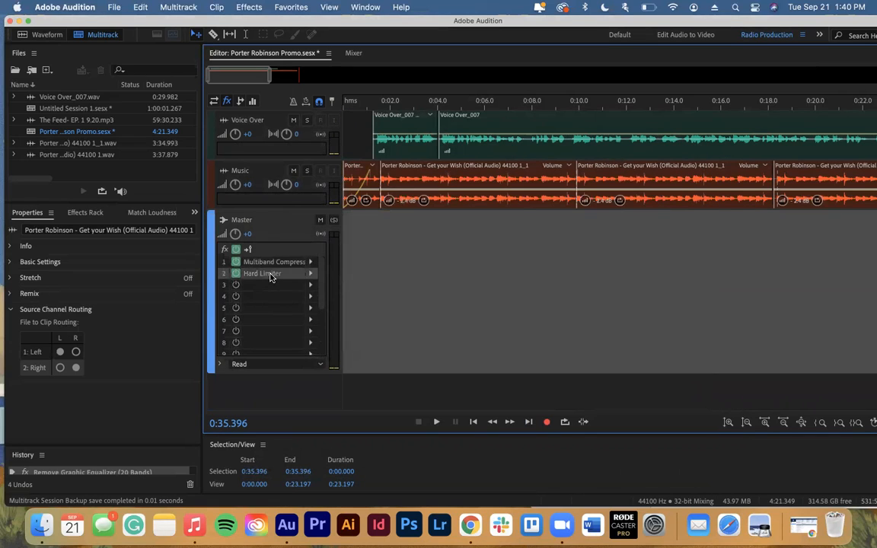
double_click(271, 275)
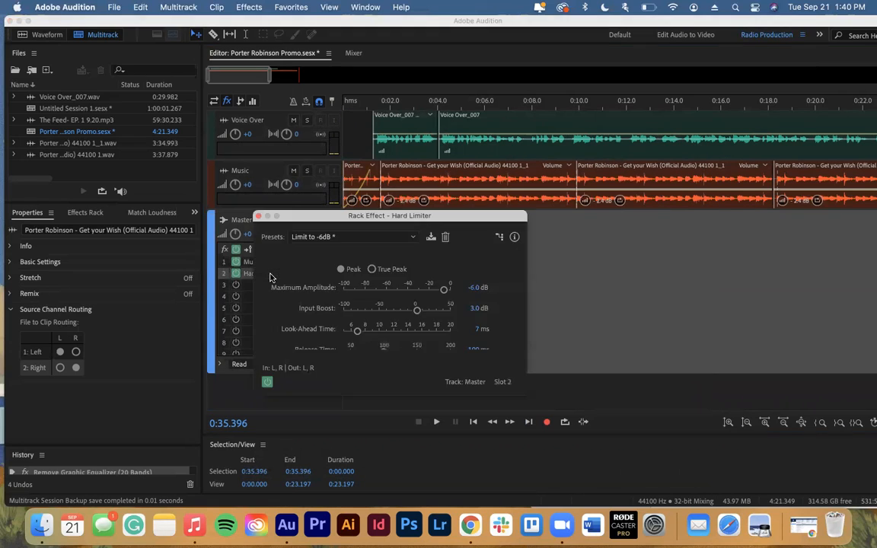
click(256, 217)
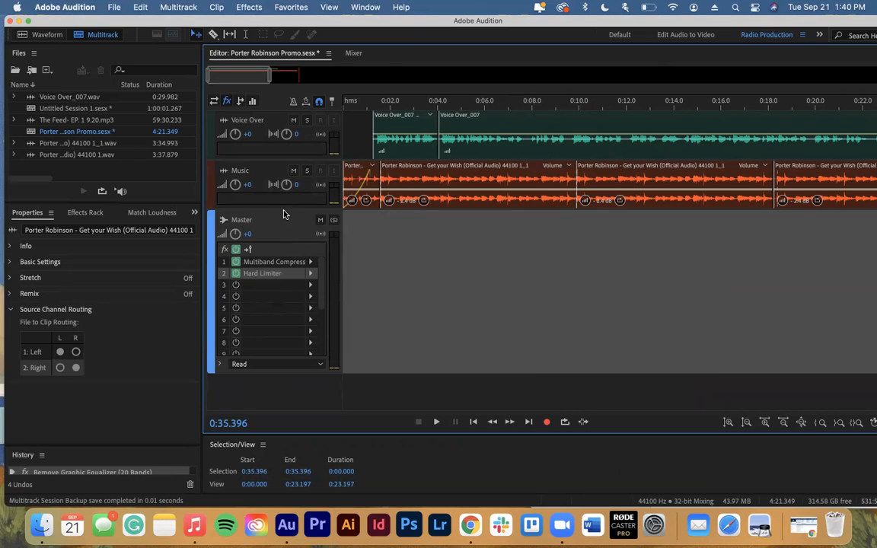
mouse_move(285, 209)
mouse_down()
mouse_move(285, 263)
mouse_move(285, 207)
mouse_up()
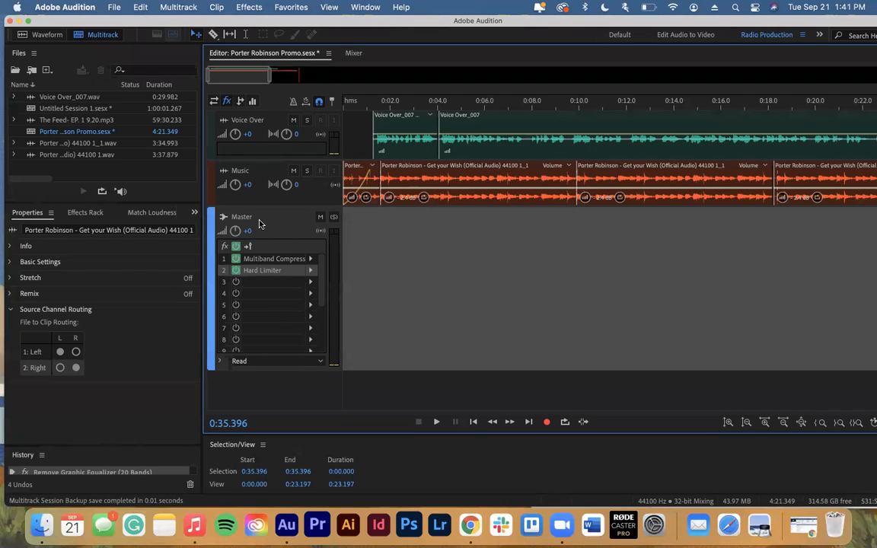
drag(284, 204, 292, 253)
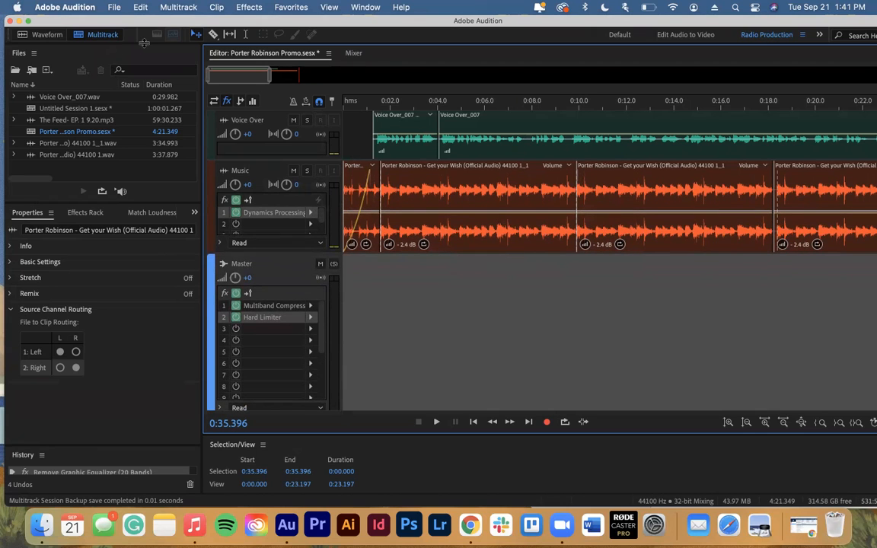
Step: Add a mono audio track to the session and bring it into view below the Music track
click(180, 8)
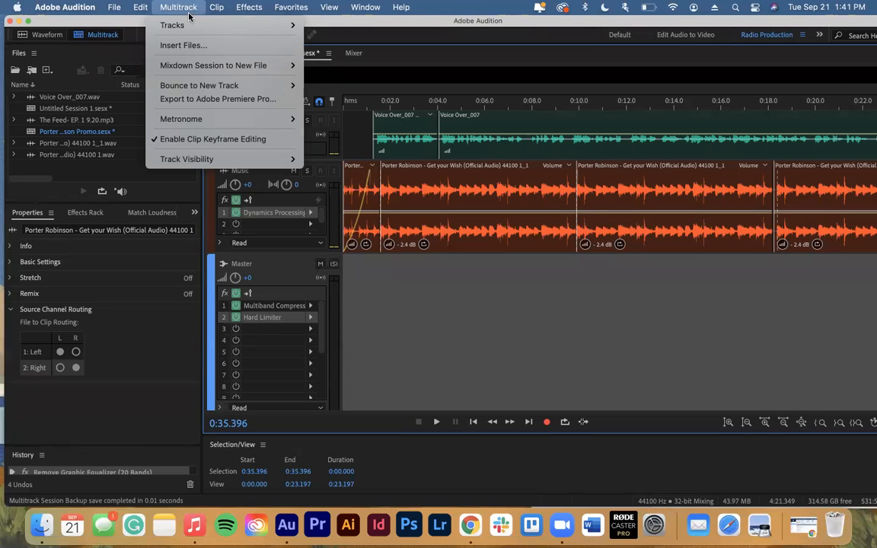
mouse_move(192, 26)
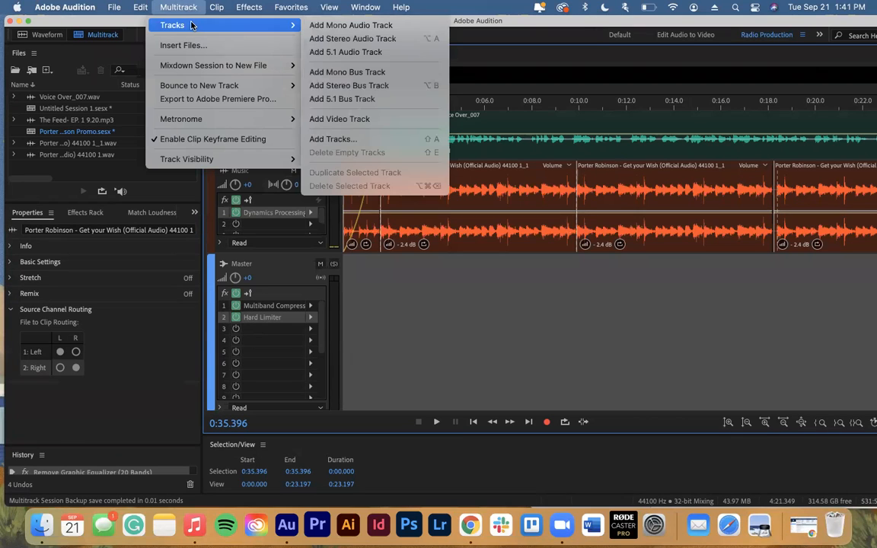
click(366, 28)
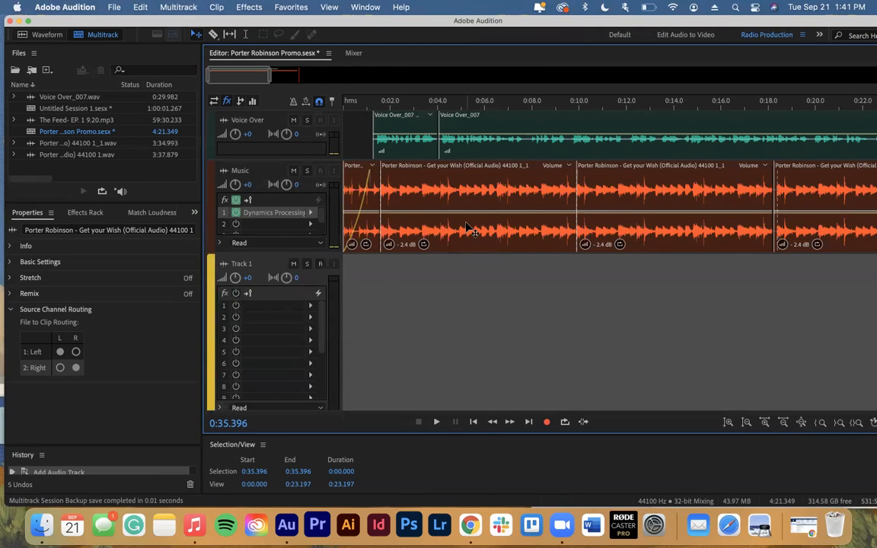
scroll(487, 274, down, 3)
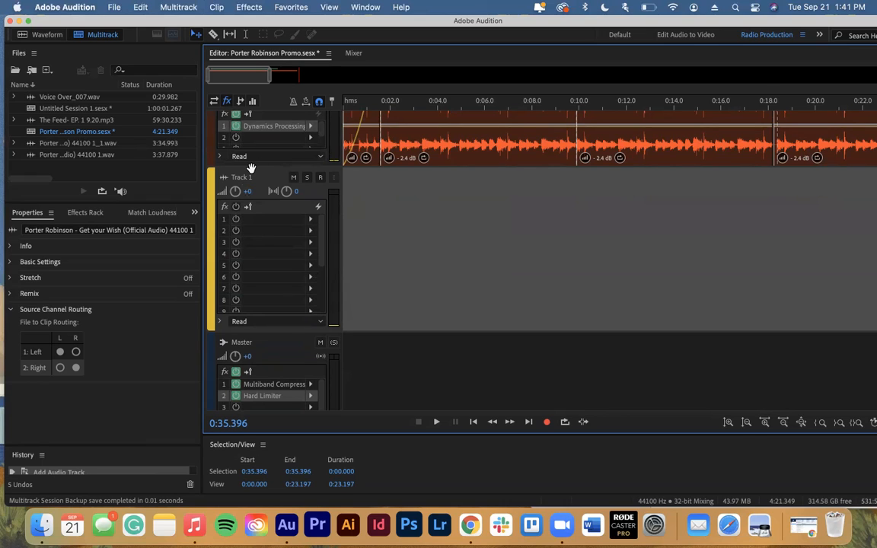
Step: Duplicate the Music track and delete the short opening clip from the duplicate
click(183, 7)
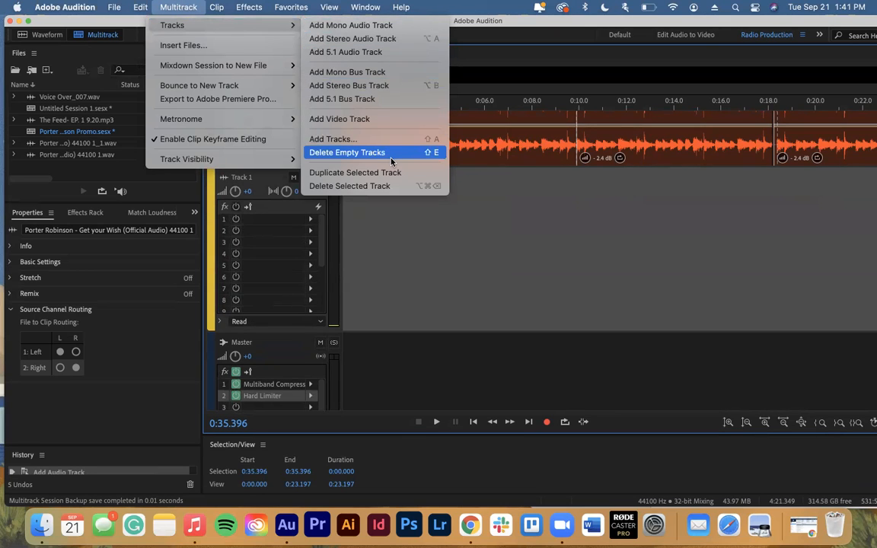
click(484, 253)
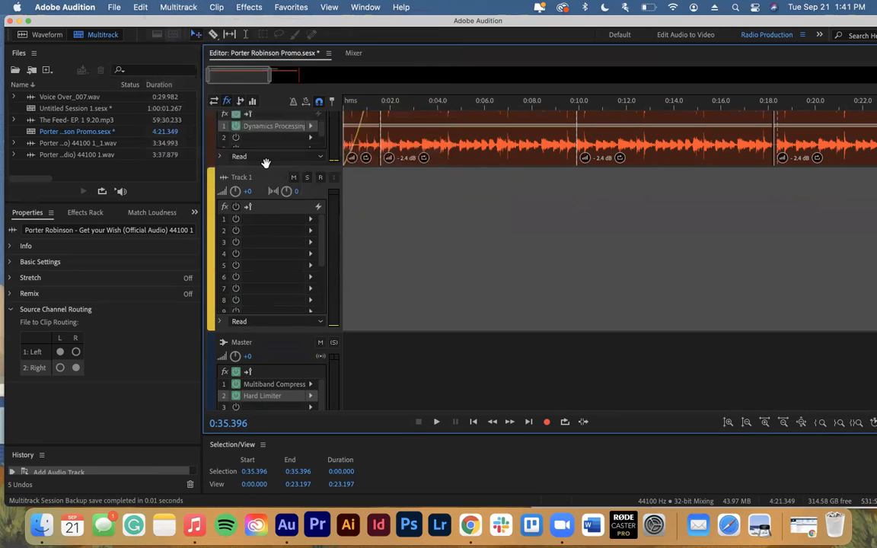
click(211, 139)
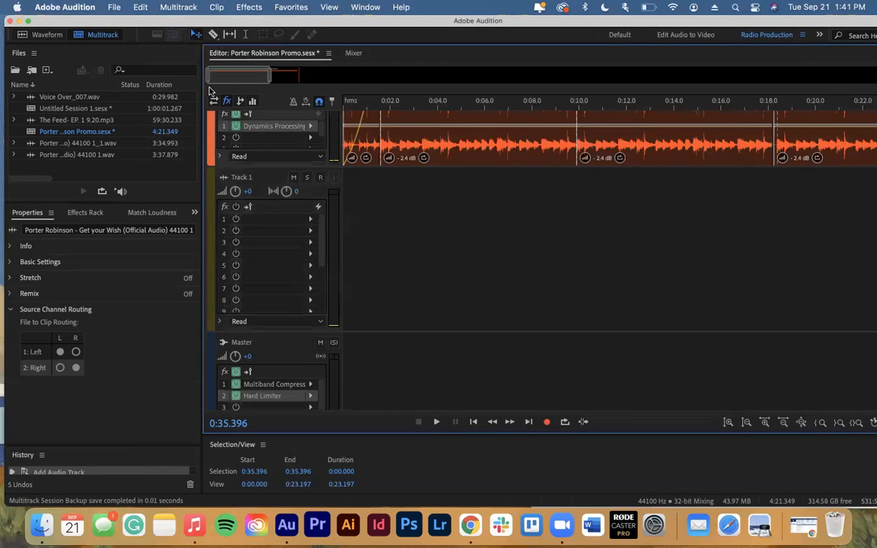
click(192, 7)
mouse_move(194, 25)
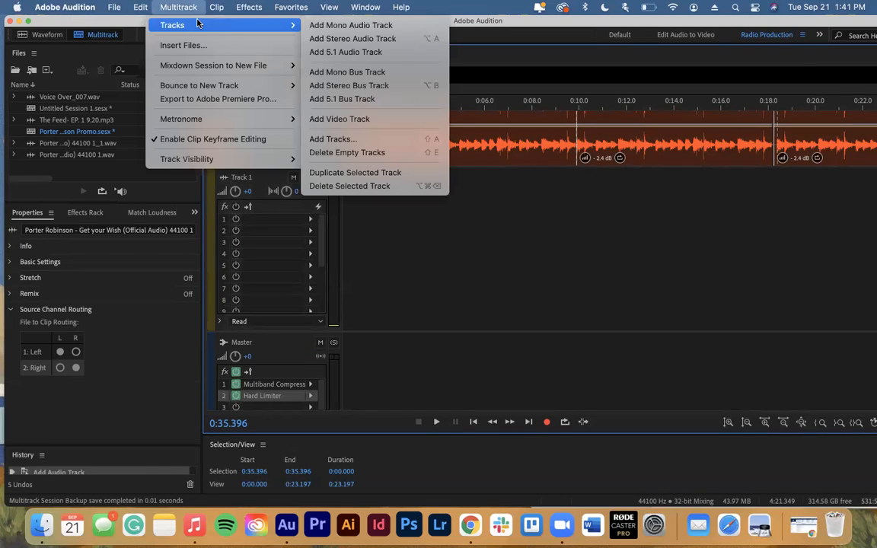
click(415, 178)
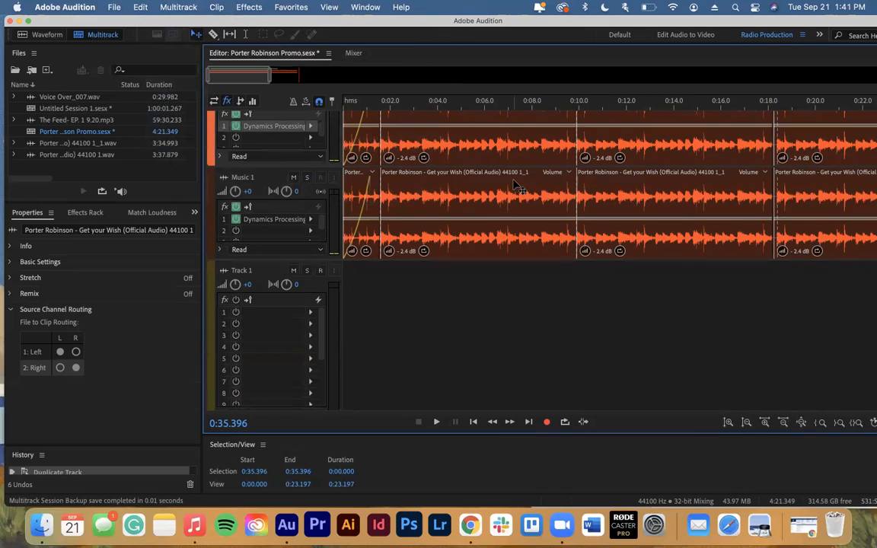
click(371, 192)
key(Delete)
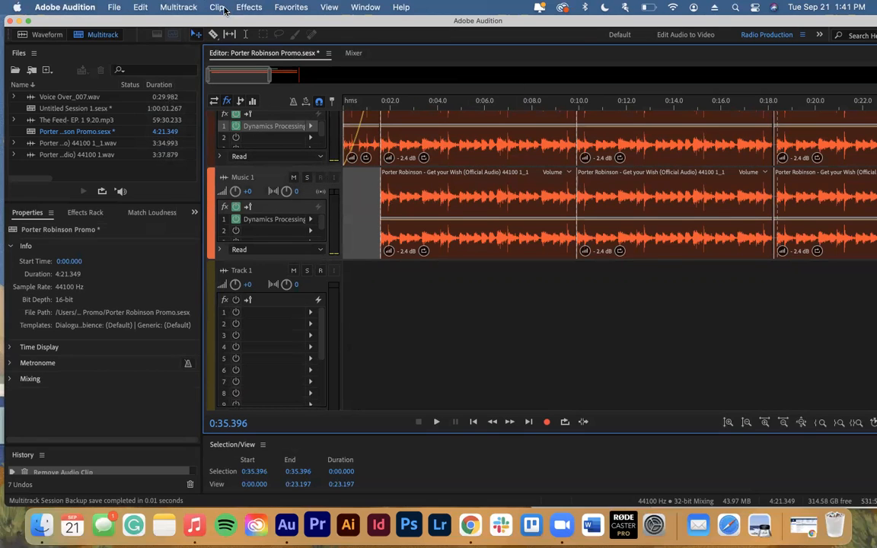
Step: Delete all empty tracks from the multitrack session
click(188, 8)
mouse_move(229, 25)
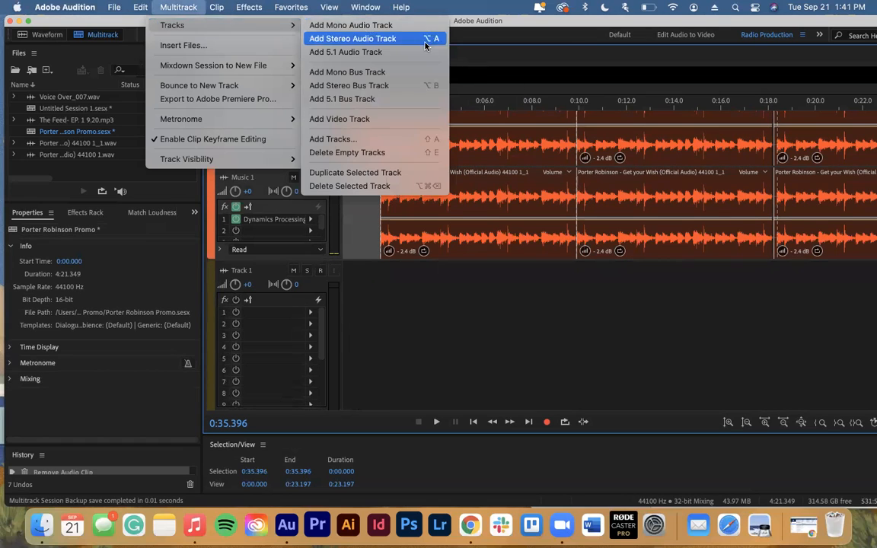
click(412, 155)
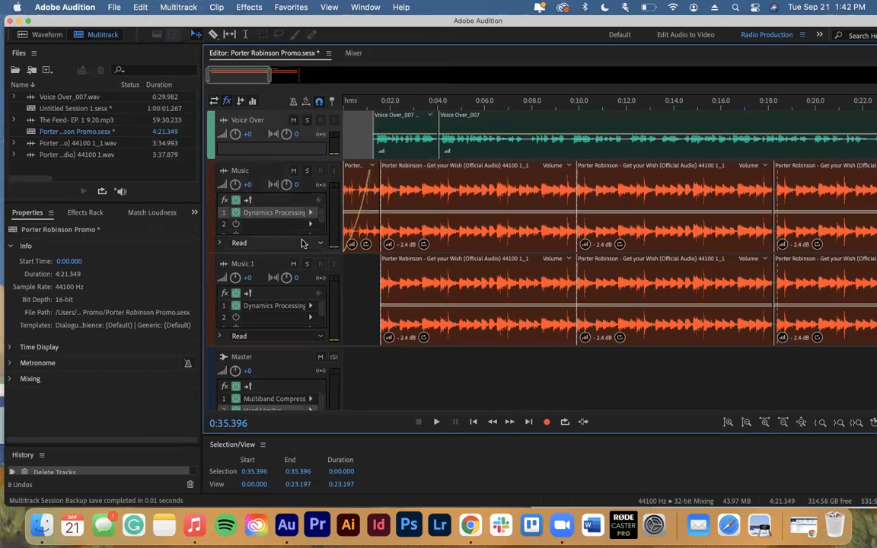
Step: Select the duplicate track Music 1 and delete it from the multitrack session
click(270, 278)
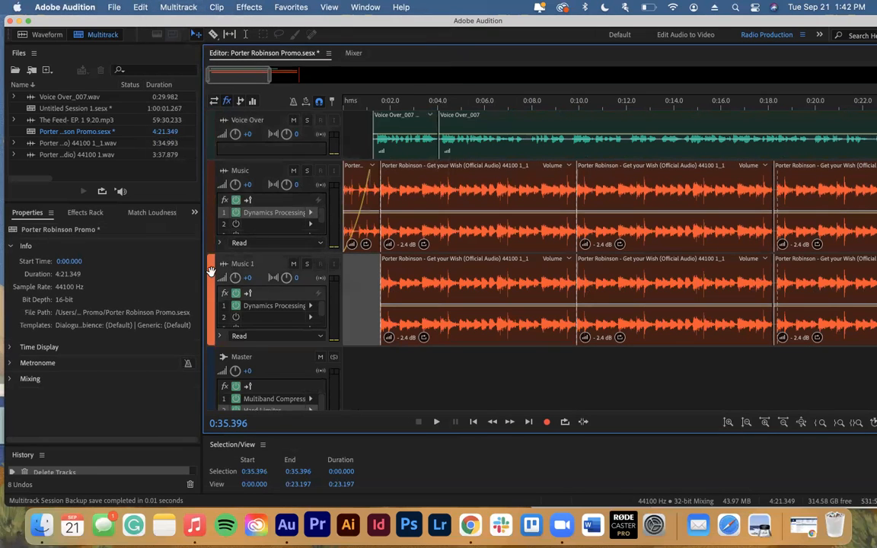
click(176, 7)
mouse_move(183, 25)
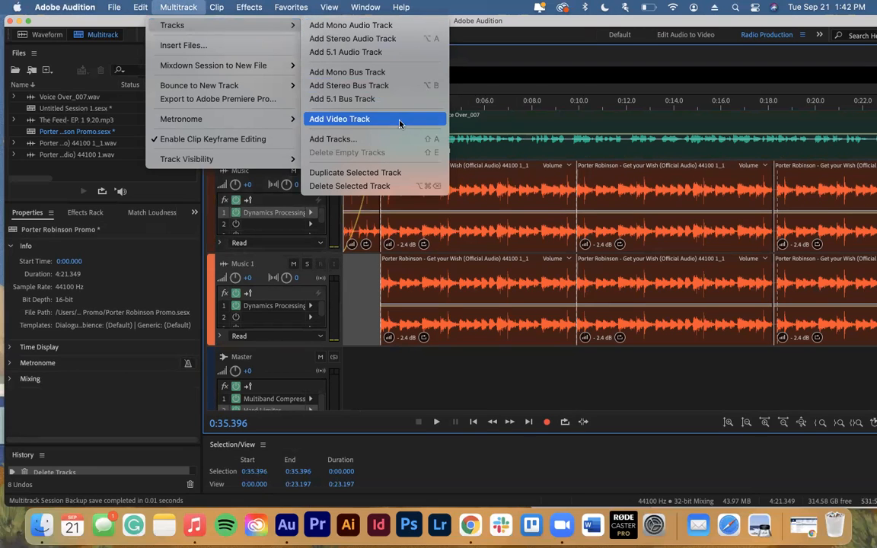
click(374, 187)
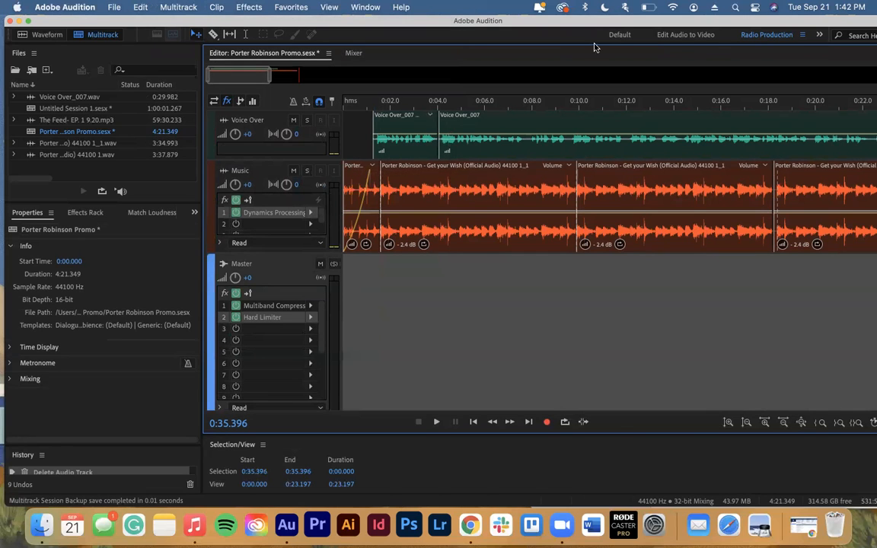
Step: Bring the Levels meters into view and play the session from where the voice-over ends, moving the playhead to about 0:27.9
drag(833, 27, 723, 27)
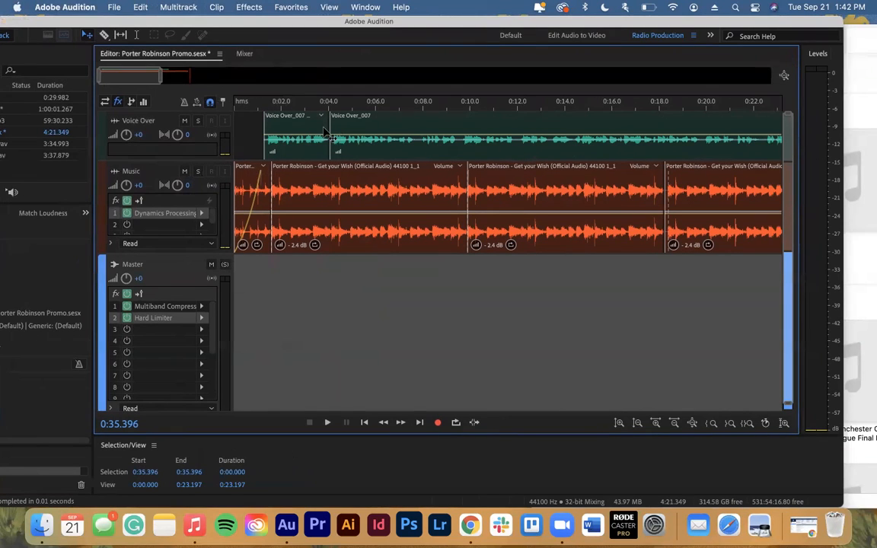
key(Home)
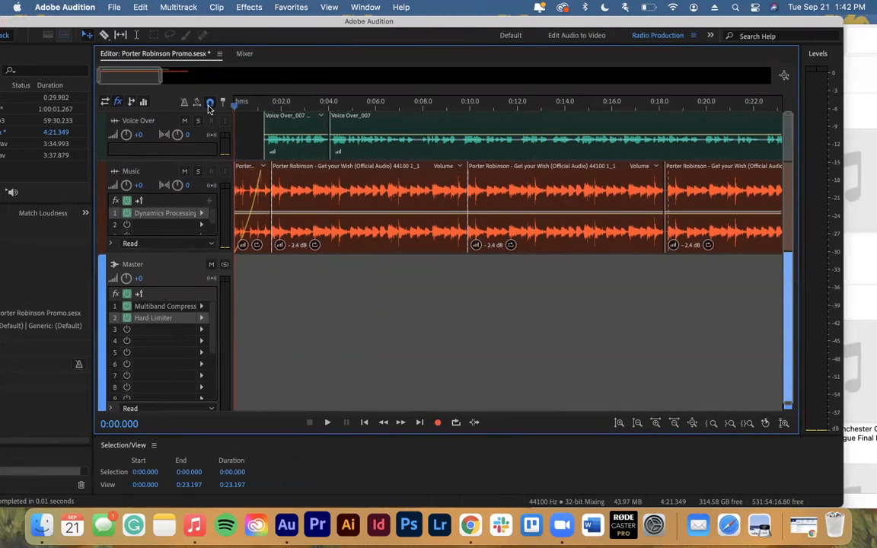
scroll(533, 183, right, 5)
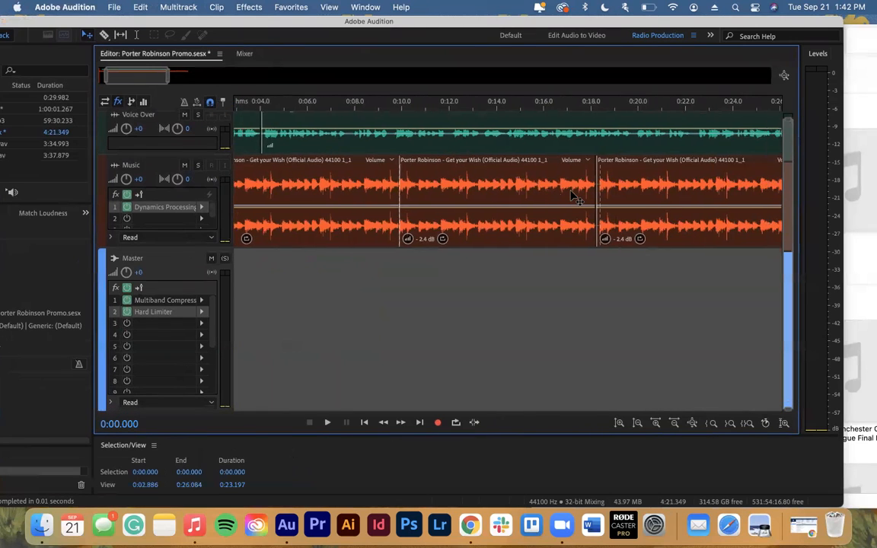
scroll(573, 195, right, 3)
drag(603, 106, 592, 108)
key(space)
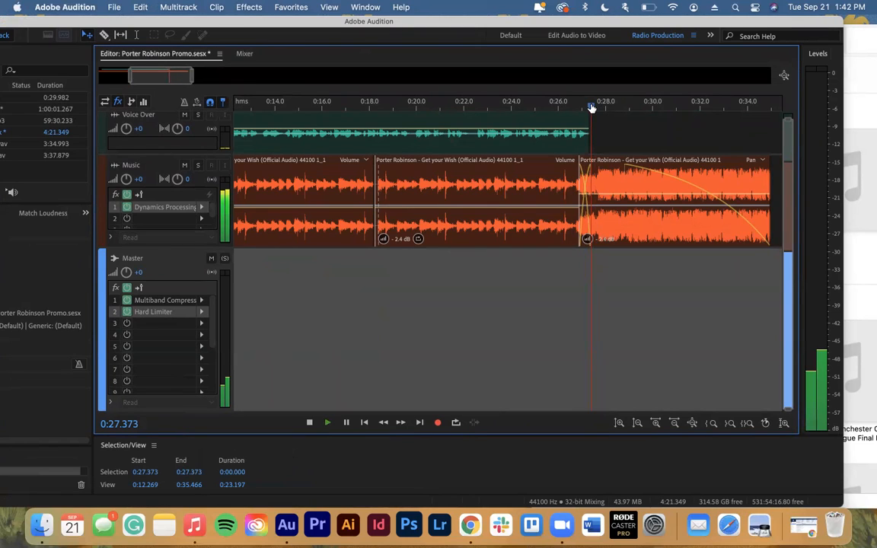
click(603, 108)
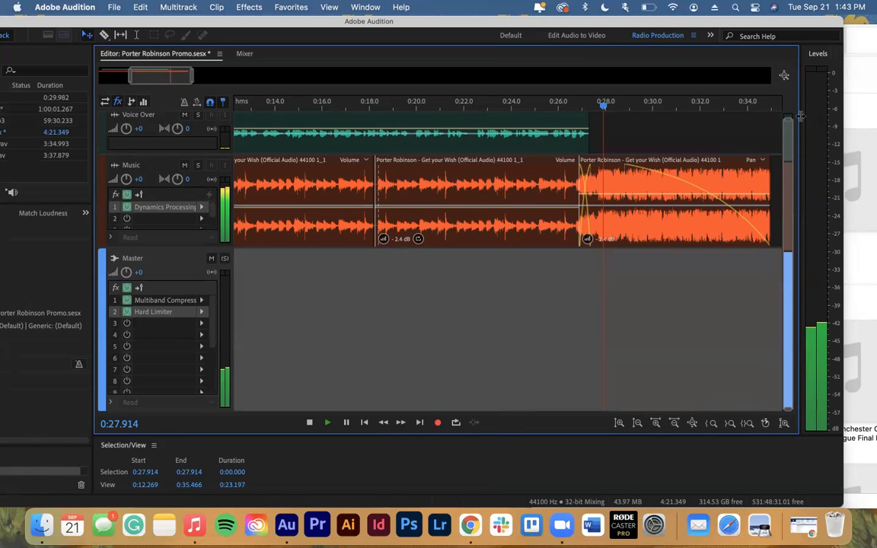
Step: Enlarge the Voice Over track, inspect the settings of its Hard Limiter effect, and close the effect
drag(161, 155, 160, 230)
double_click(157, 169)
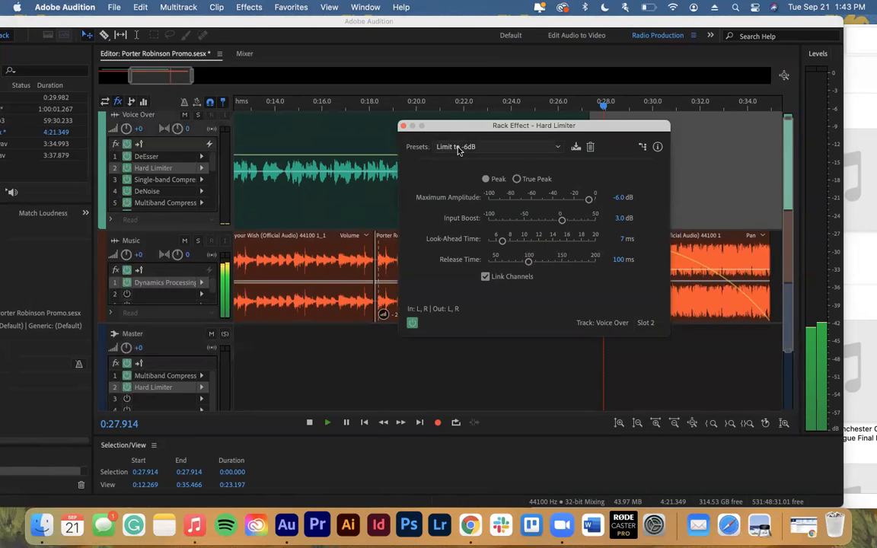
click(402, 127)
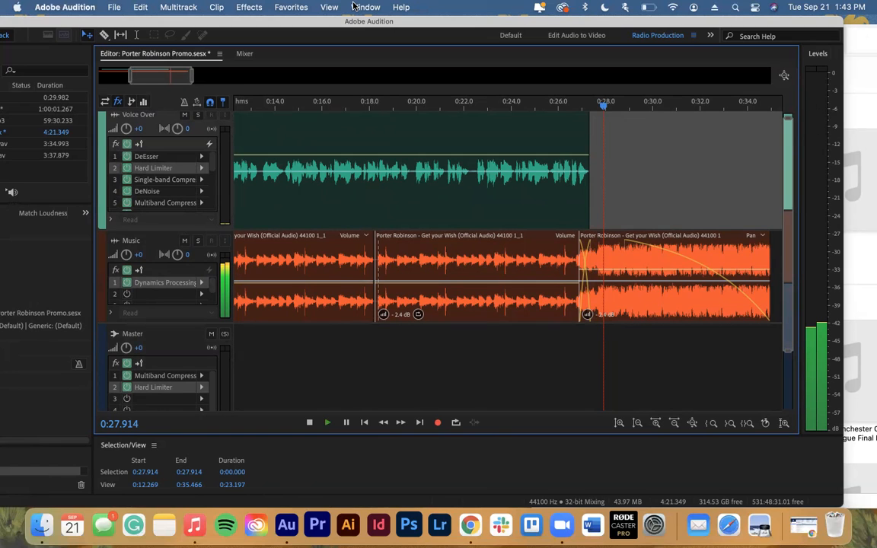
Step: Demonstrate vertical zoom by expanding the track heights, and reduce them until all tracks fit compactly in the editor
drag(223, 31, 298, 33)
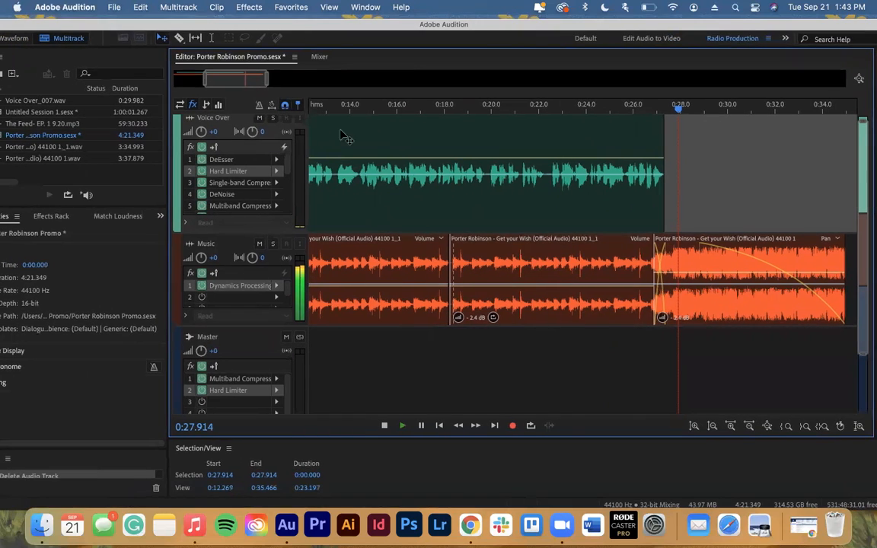
scroll(510, 300, down, 3)
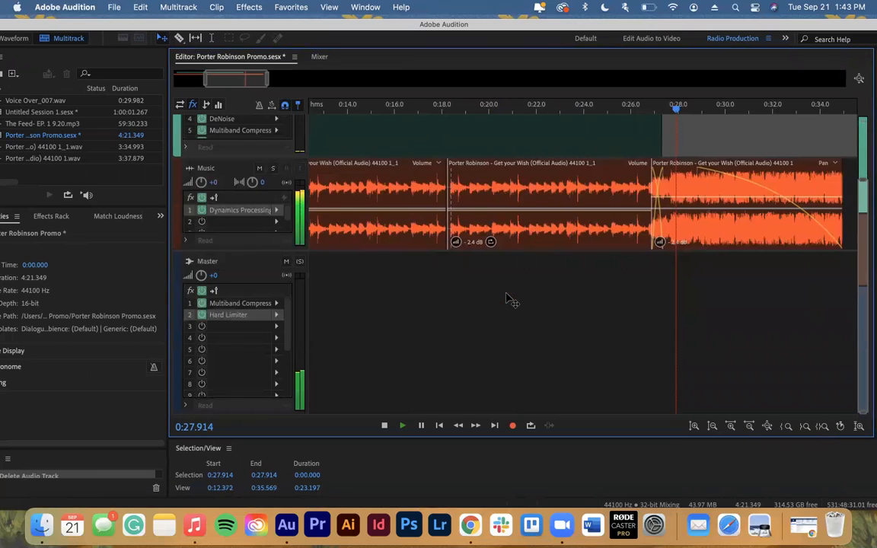
scroll(510, 299, up, 4)
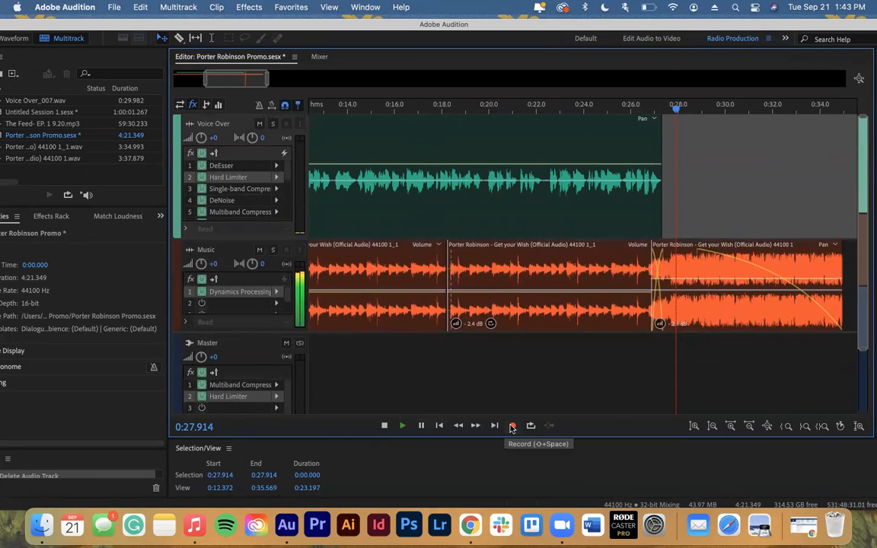
click(693, 427)
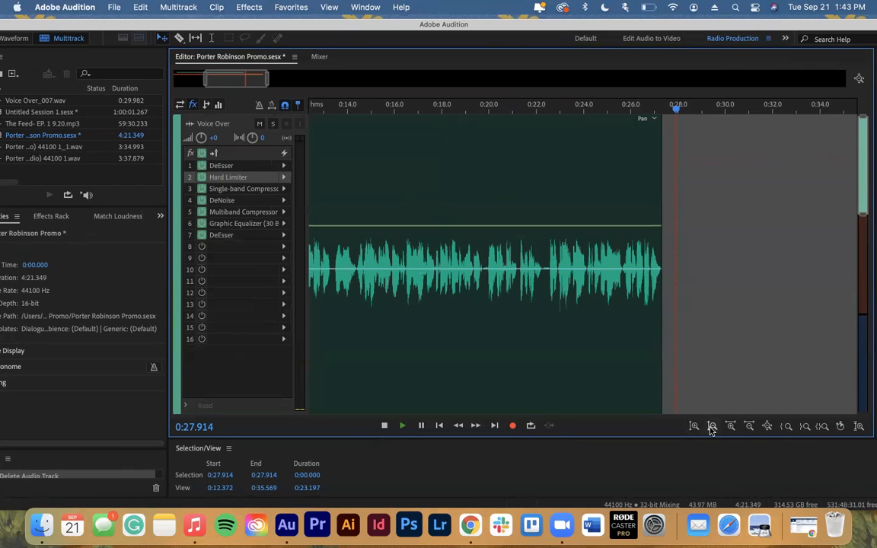
click(712, 426)
click(712, 427)
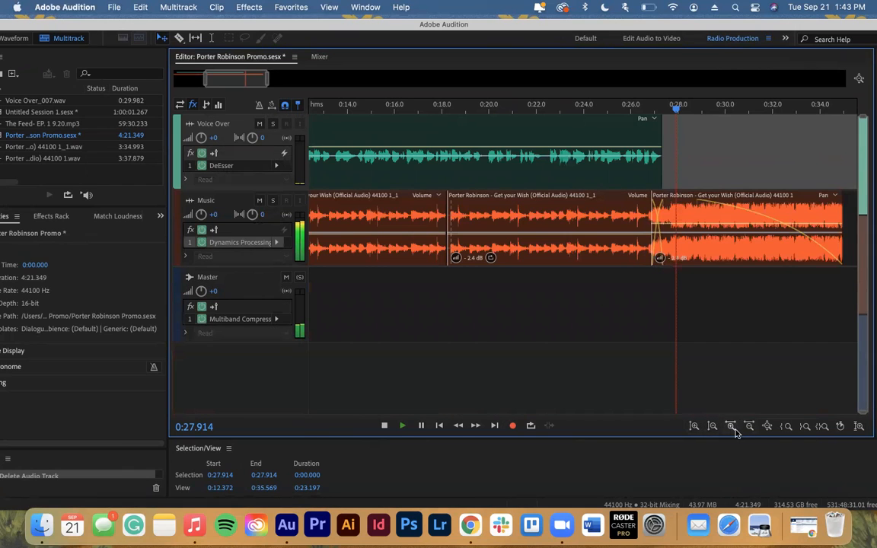
Step: Zoom in on the timeline around the playhead to examine the music just after the voice-over ends
click(731, 427)
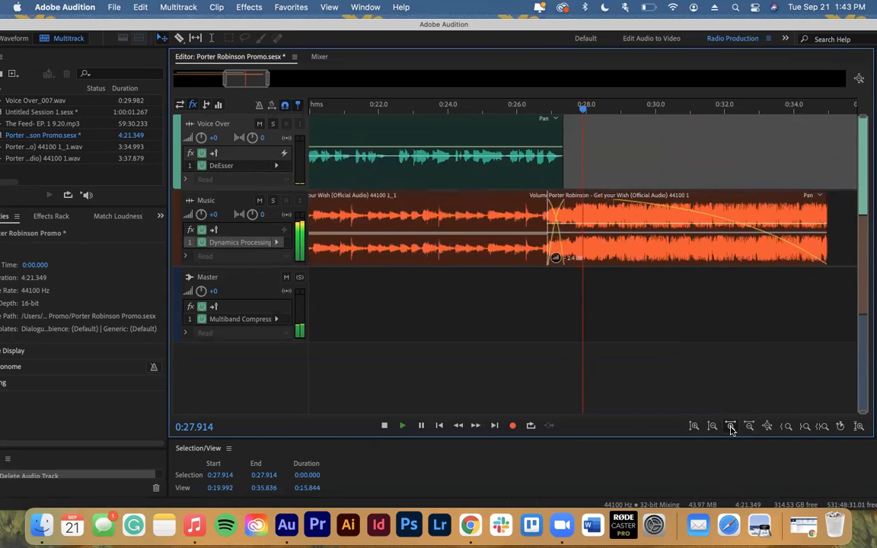
click(731, 426)
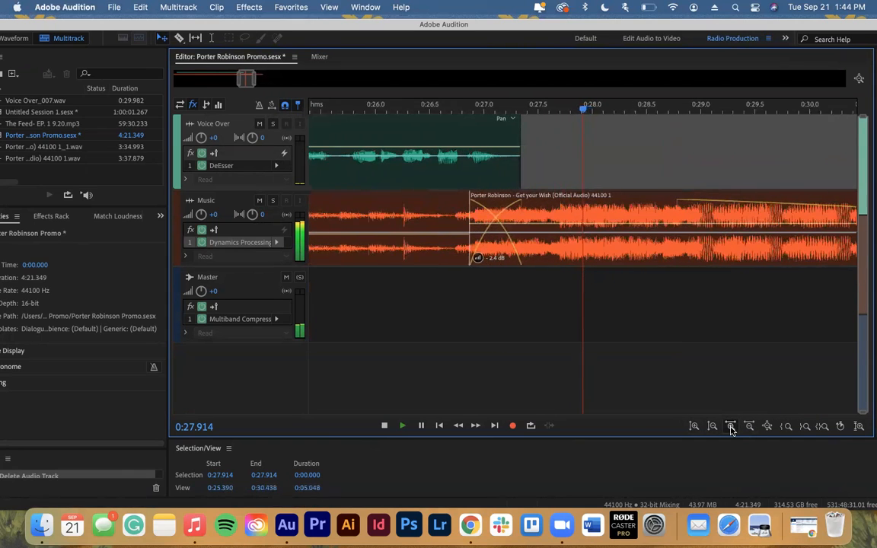
click(731, 426)
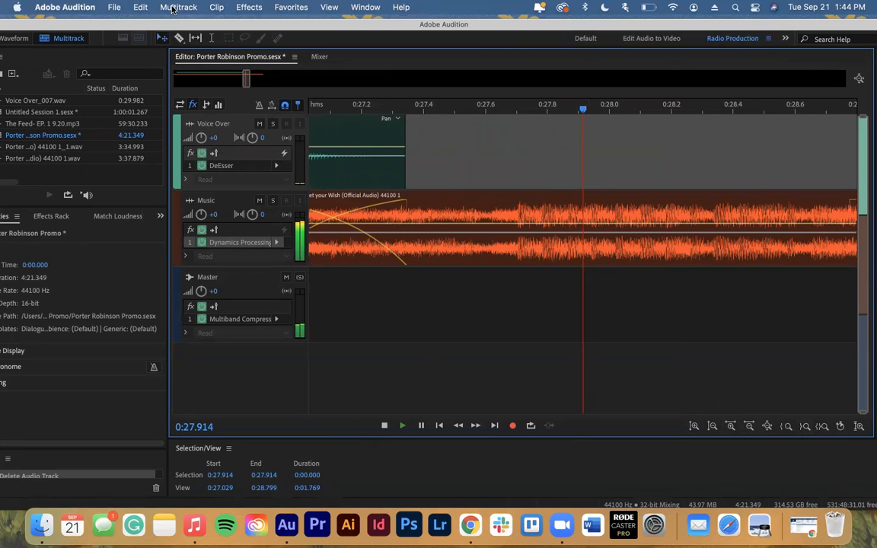
Step: Review the Files and History lists and the timeline around 0:17, and switch to the Waveform editor and back to Multitrack
drag(166, 25, 216, 25)
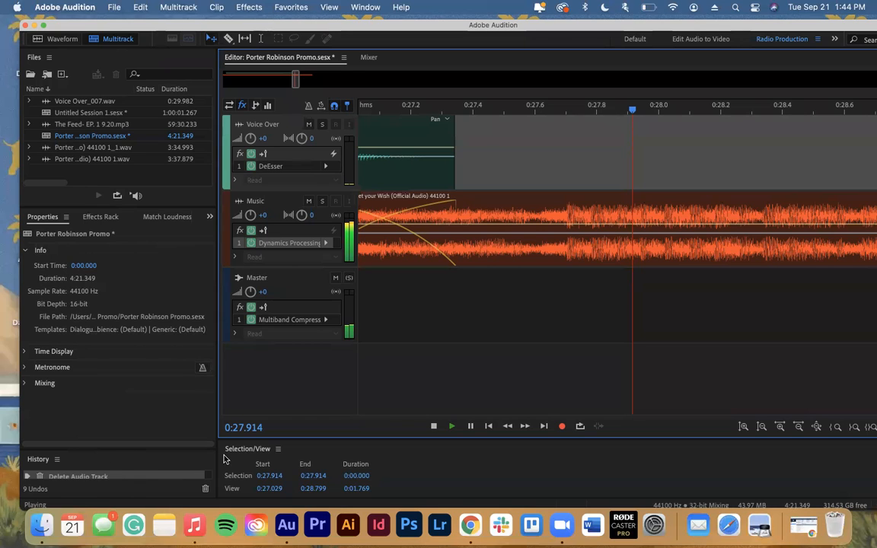
scroll(176, 477, down, 1)
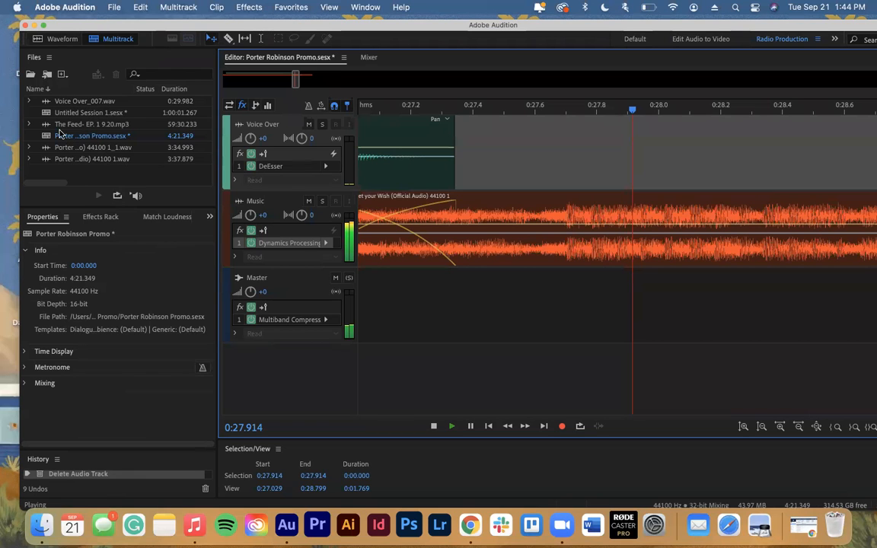
scroll(472, 197, left, 5)
scroll(472, 202, left, 15)
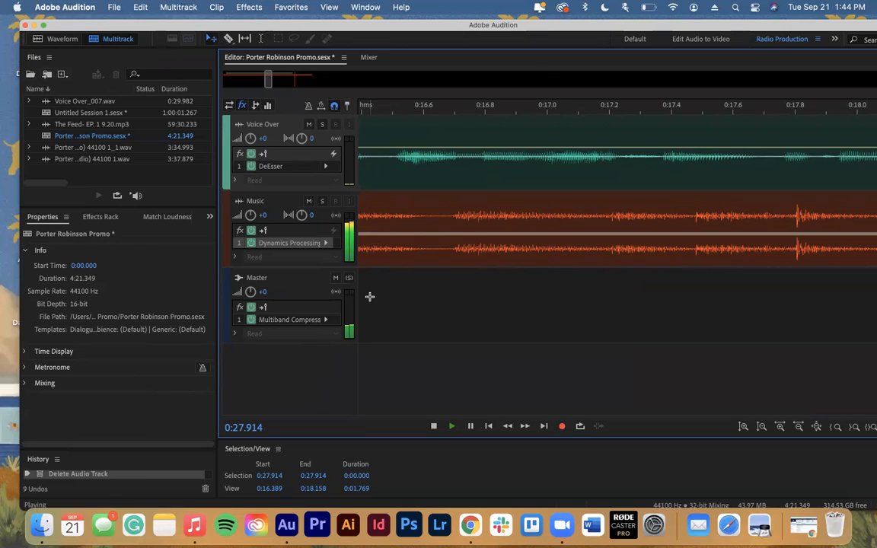
click(55, 36)
click(97, 39)
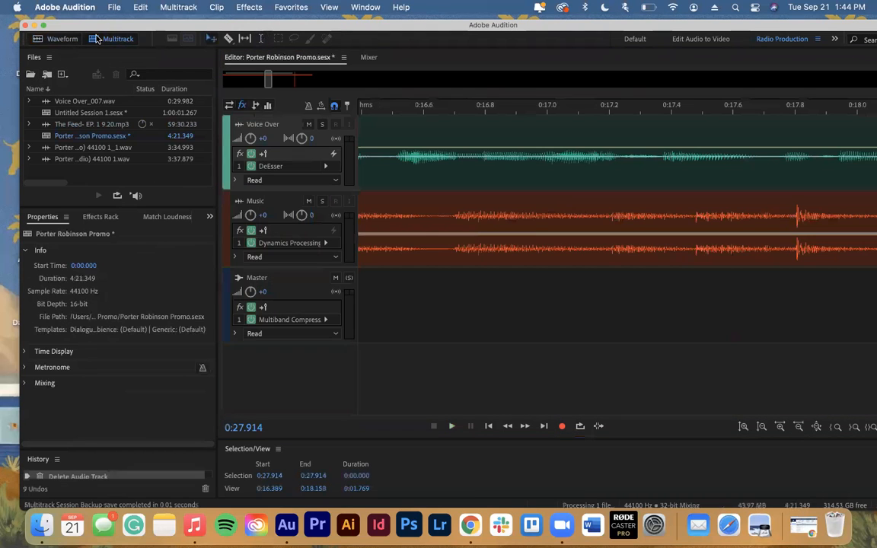